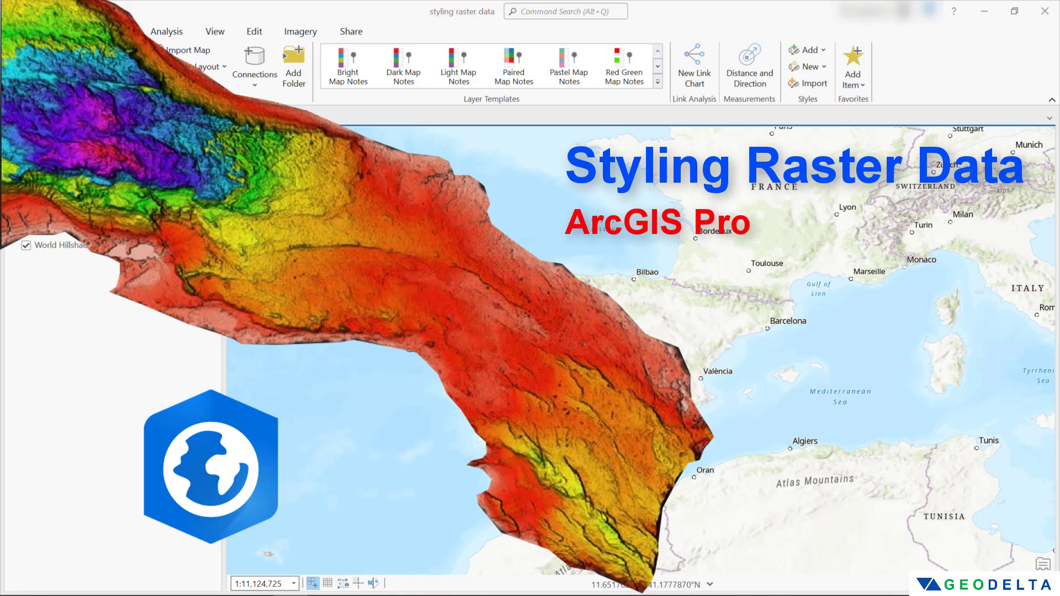
Switch to the Data folder in File Explorer and add the DEM TIF file to the ArcGIS Pro map.
key("alt+Tab")
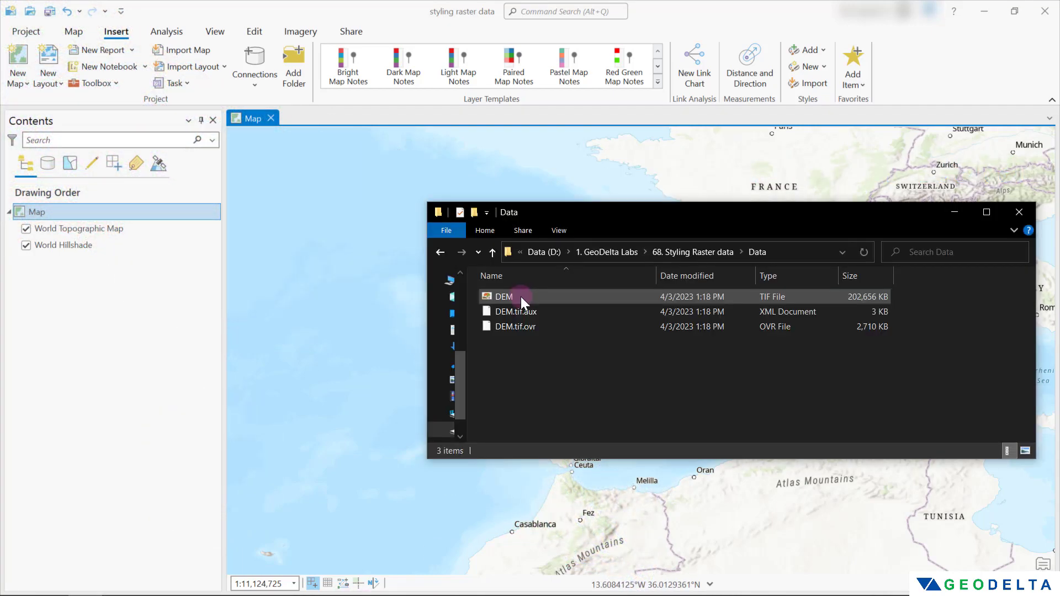
left_click(521, 297)
left_click_drag(506, 296, 320, 269)
left_click(261, 368)
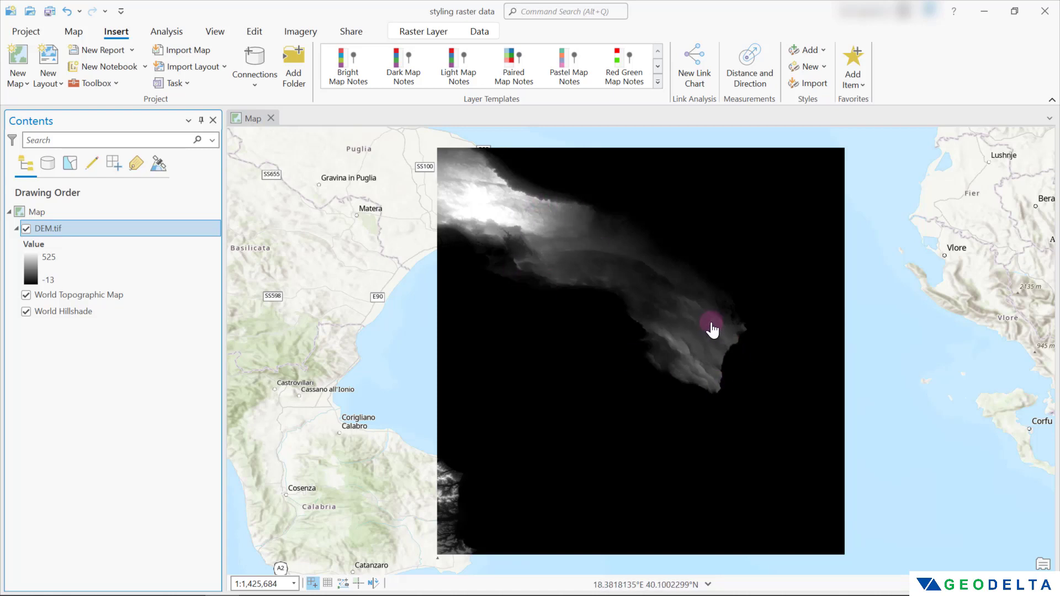
Open the symbology settings of the DEM.tif layer and look over the available color schemes and primary symbology types.
right_click(75, 228)
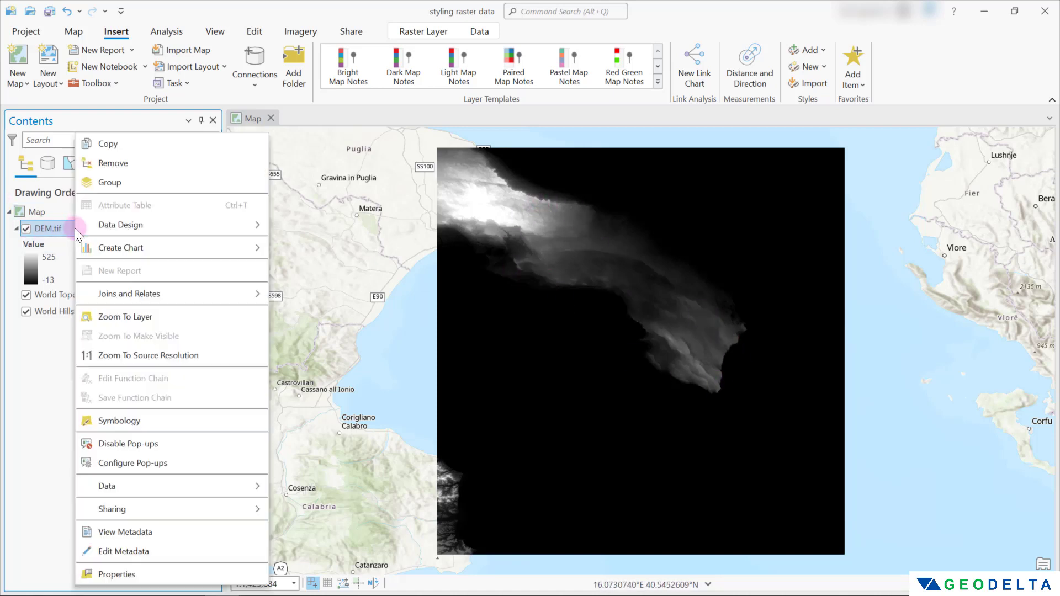
left_click(131, 424)
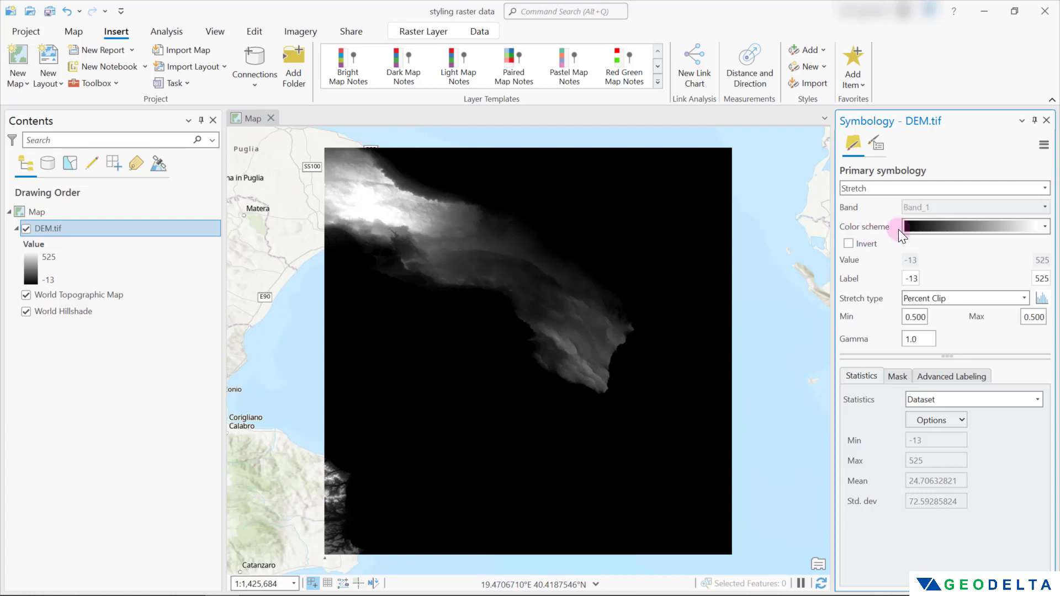
left_click(1045, 229)
left_click(1045, 228)
left_click(1045, 228)
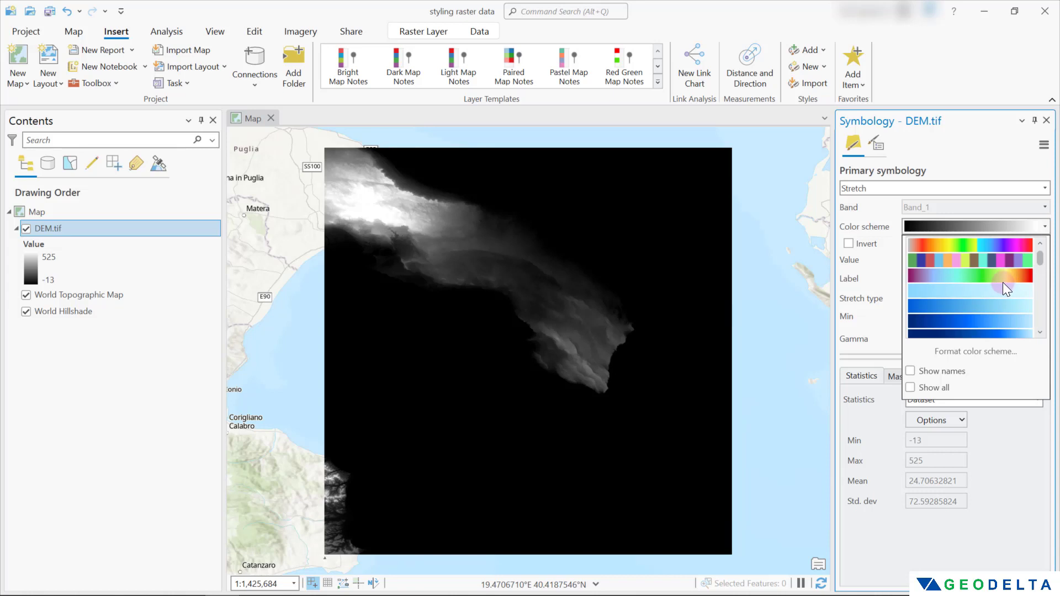
left_click(988, 147)
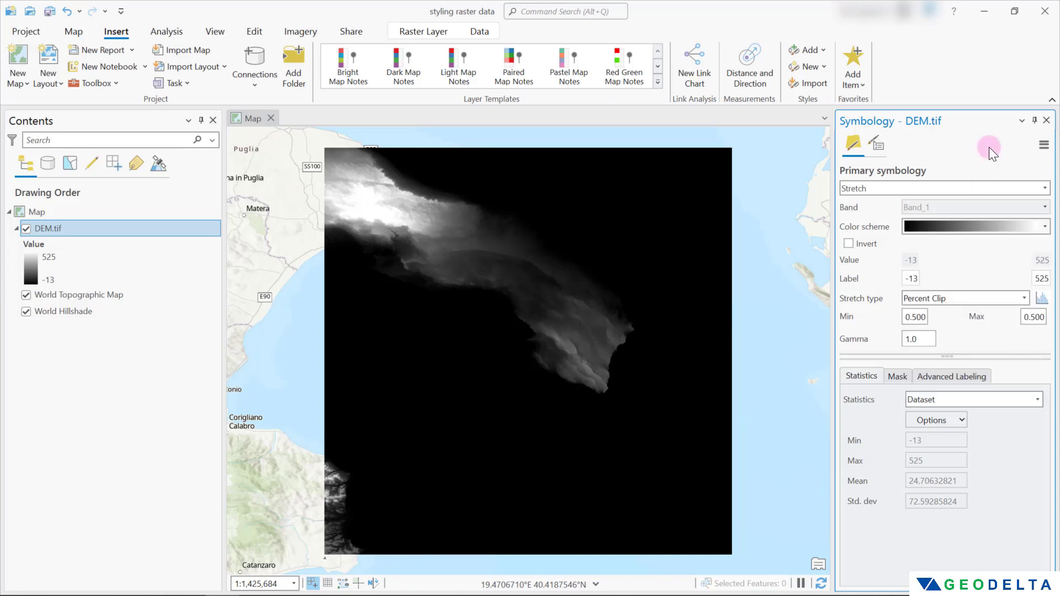
left_click(1045, 188)
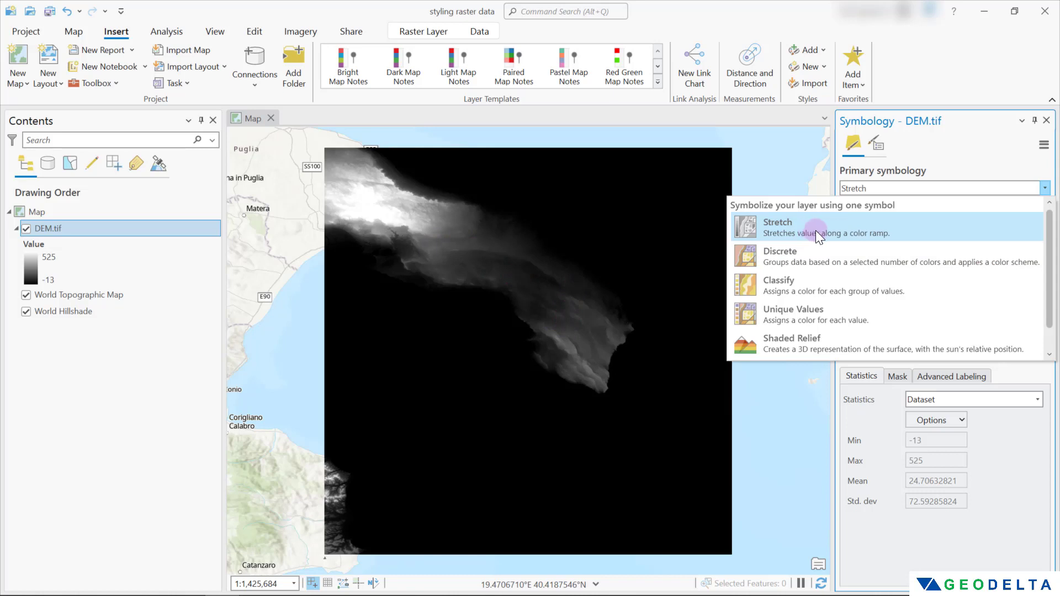
left_click(1044, 188)
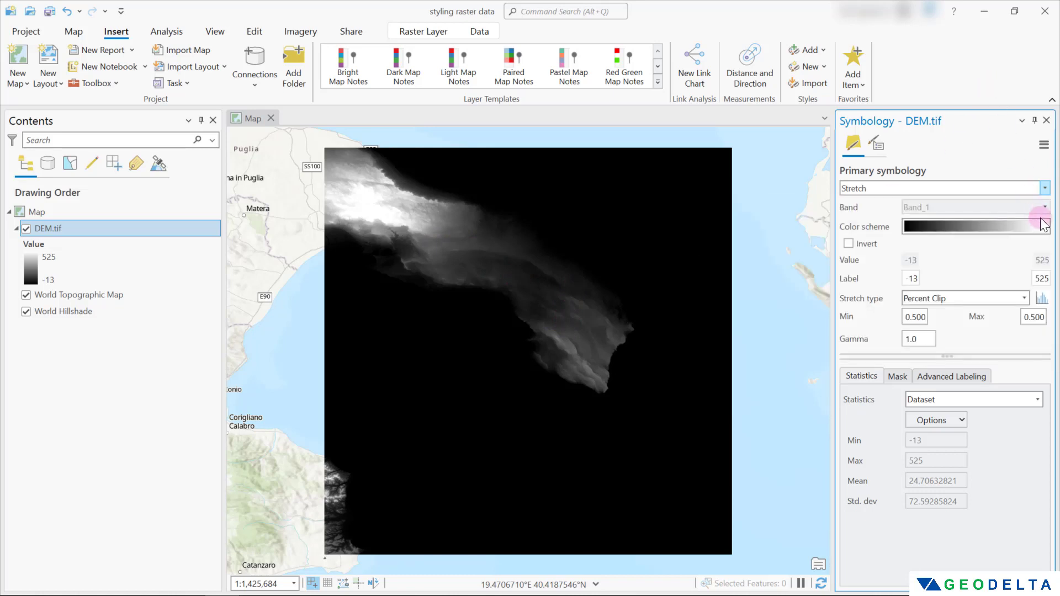
Apply the Spectrum-Full Bright color scheme to the stretched DEM.tif layer and invert it.
left_click(1045, 228)
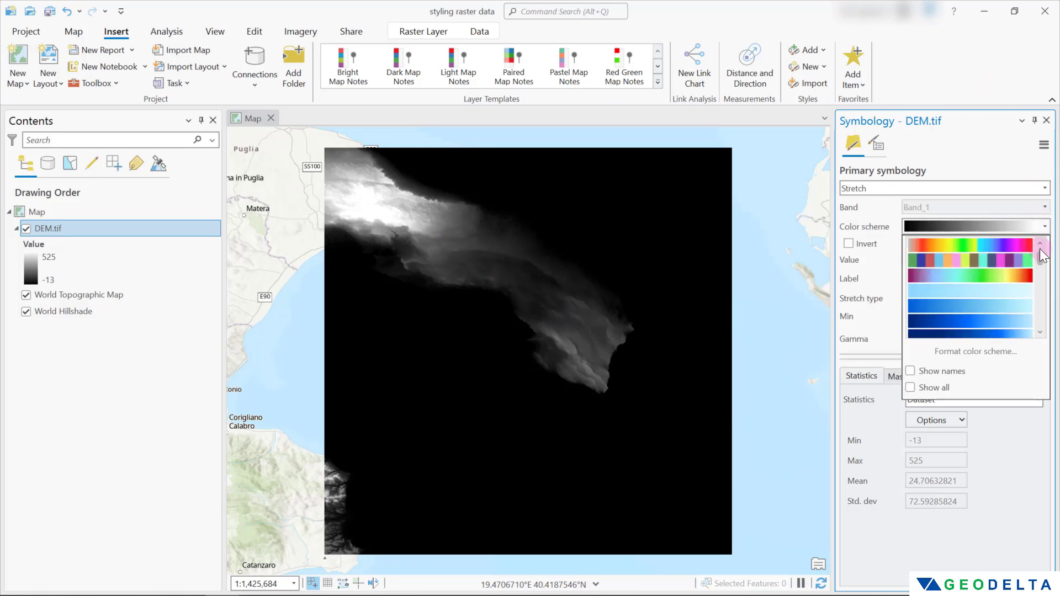
scroll(1016, 273, "down", 10)
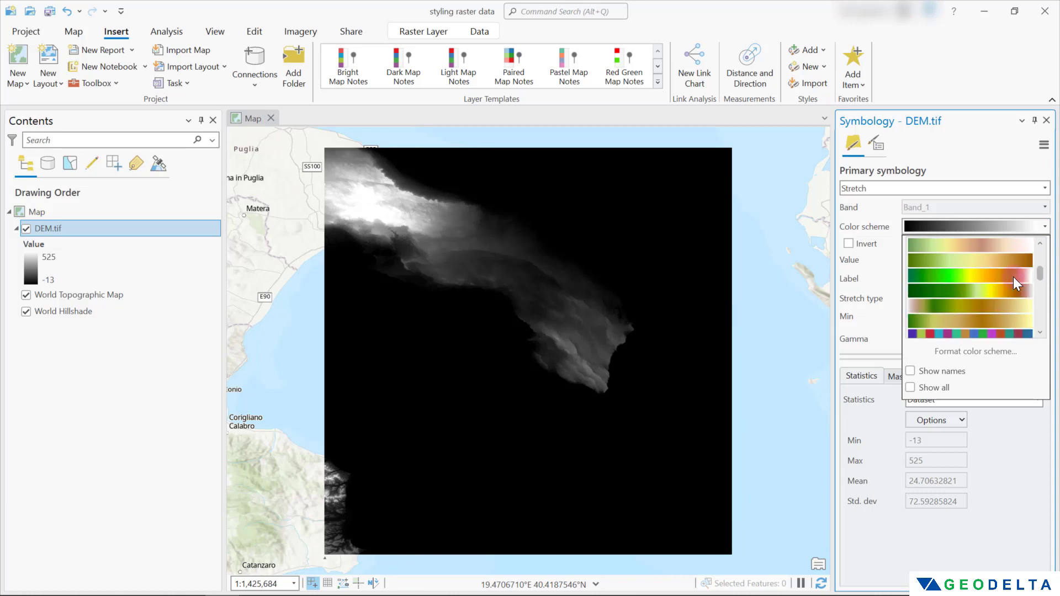
scroll(1011, 283, "down", 4)
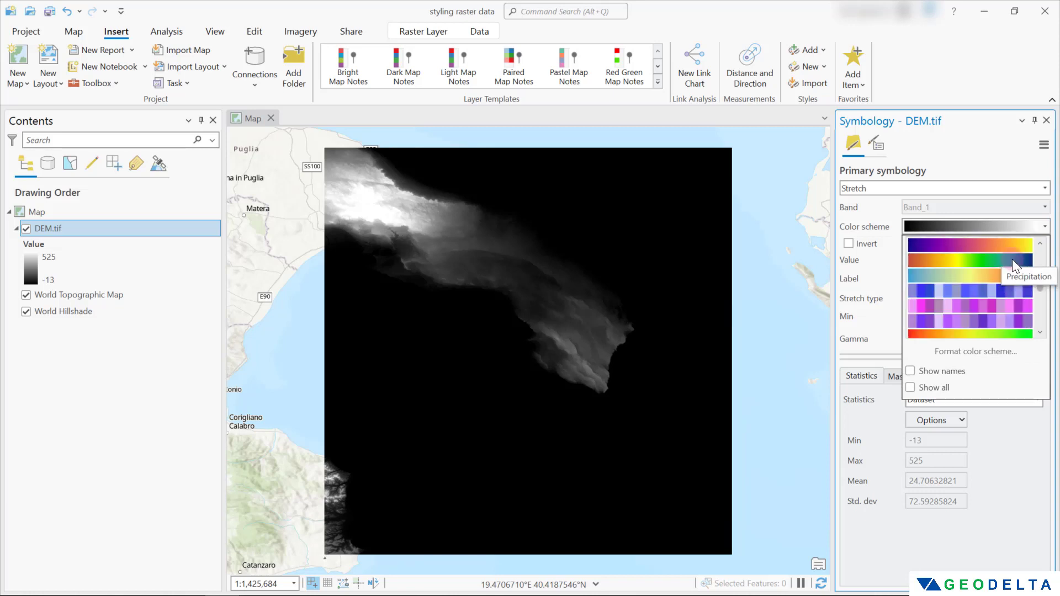
scroll(1012, 259, "down", 2)
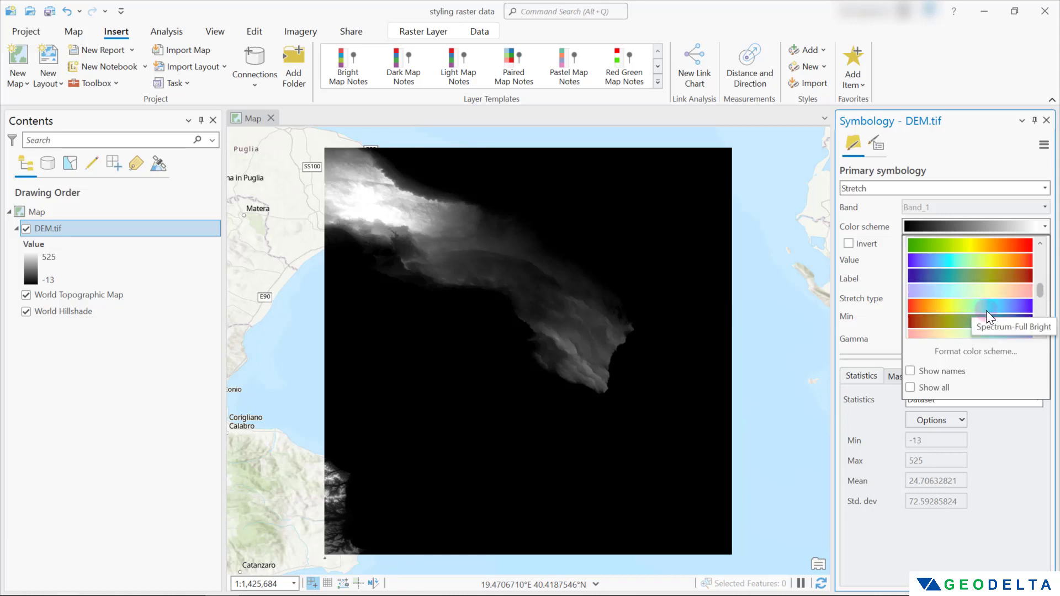
left_click(985, 307)
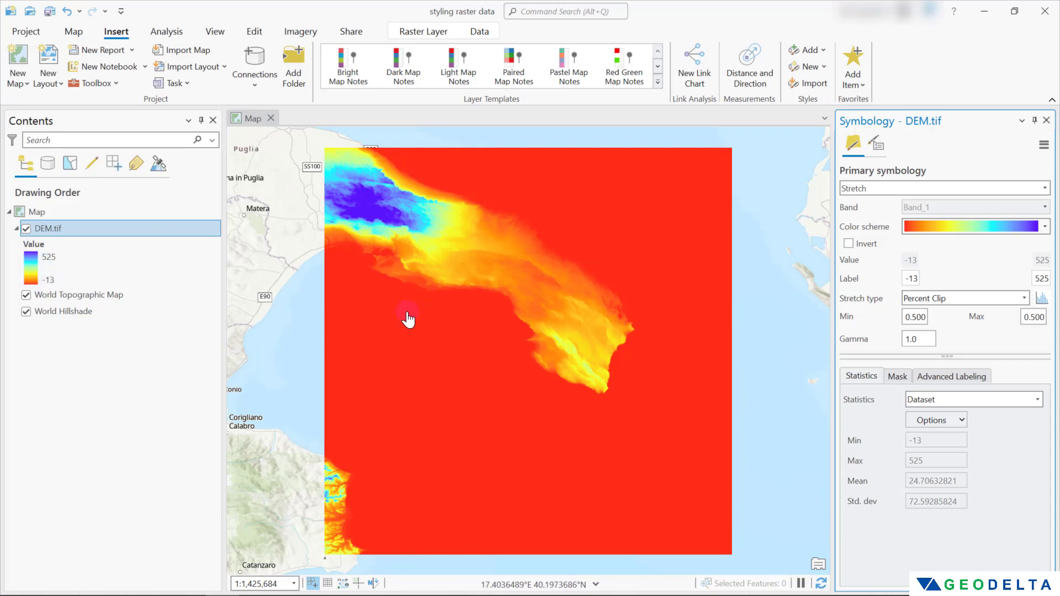
left_click(676, 301)
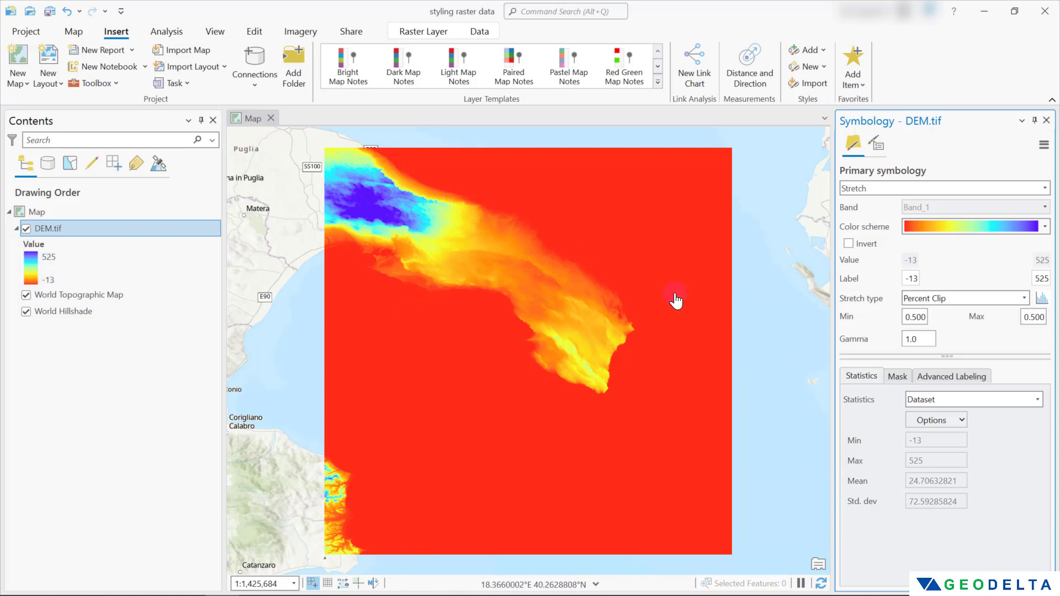
left_click(848, 244)
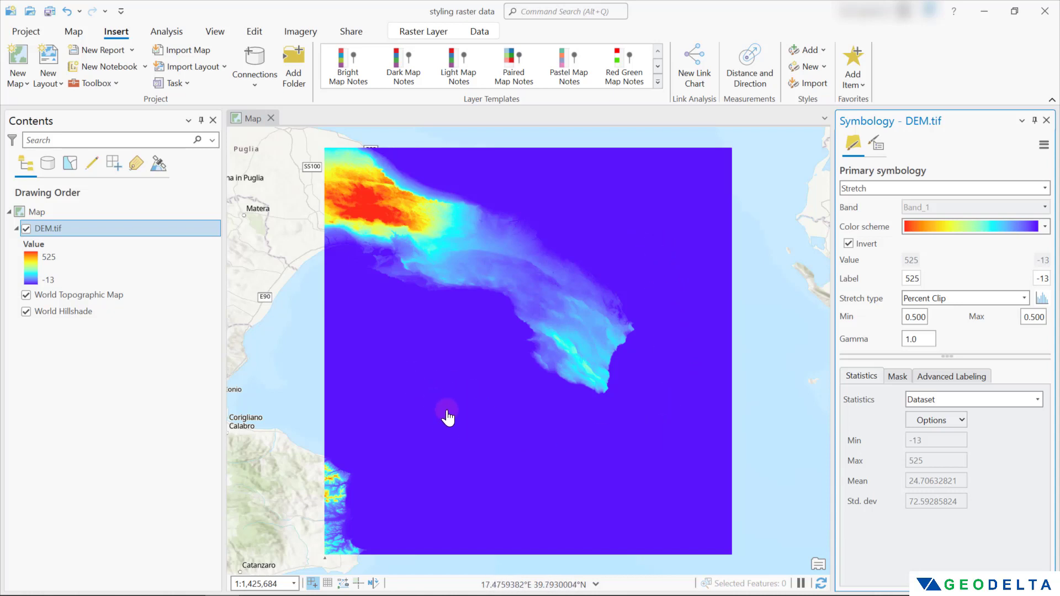
Turn on the background value display in the DEM.tif mask settings for value 0, with a fully transparent color.
left_click(898, 376)
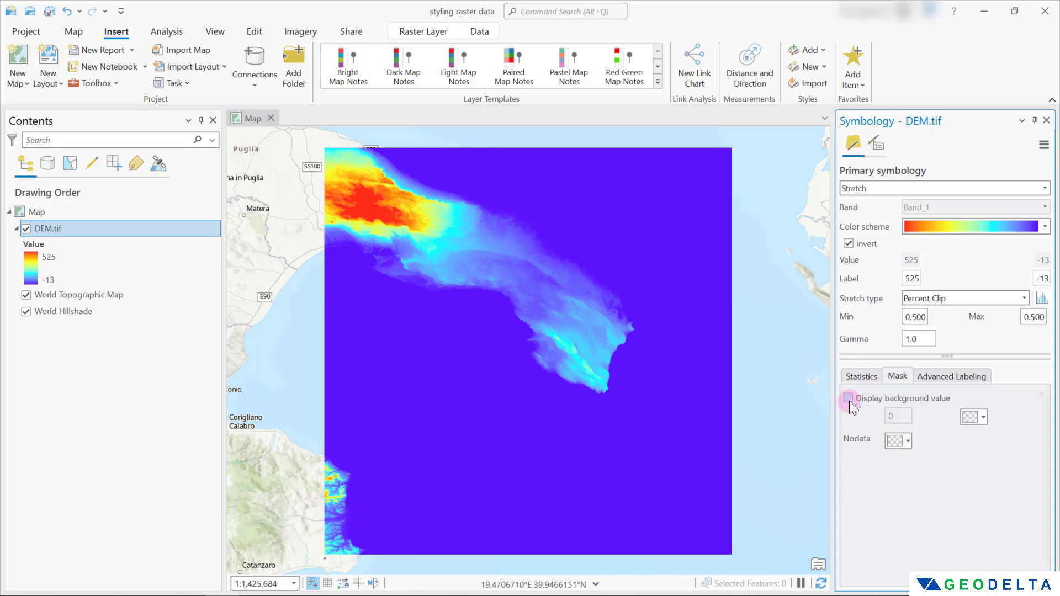
left_click(849, 400)
left_click(900, 420)
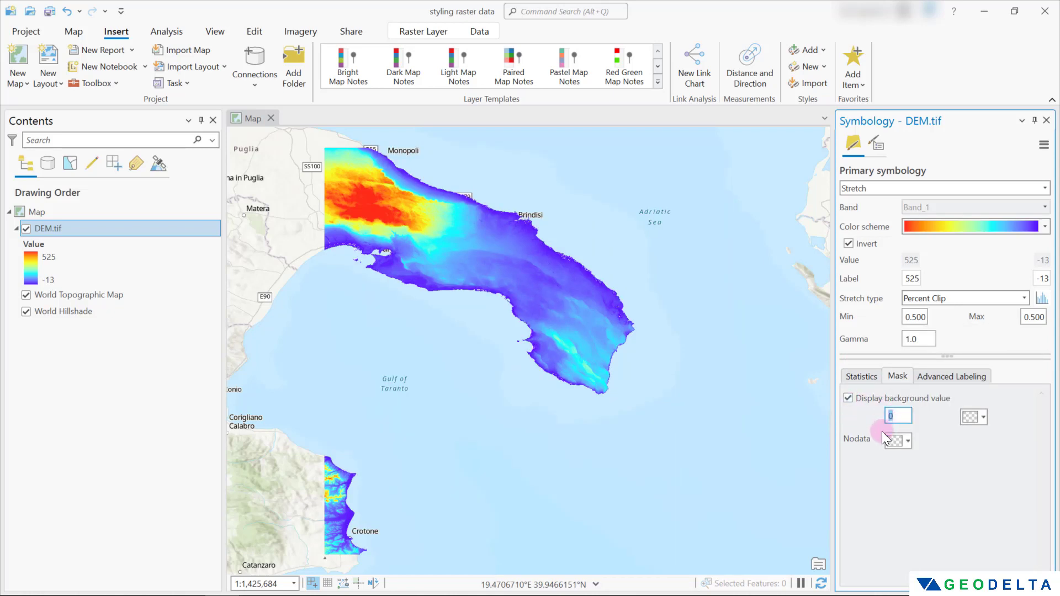
left_click_drag(596, 325, 623, 353)
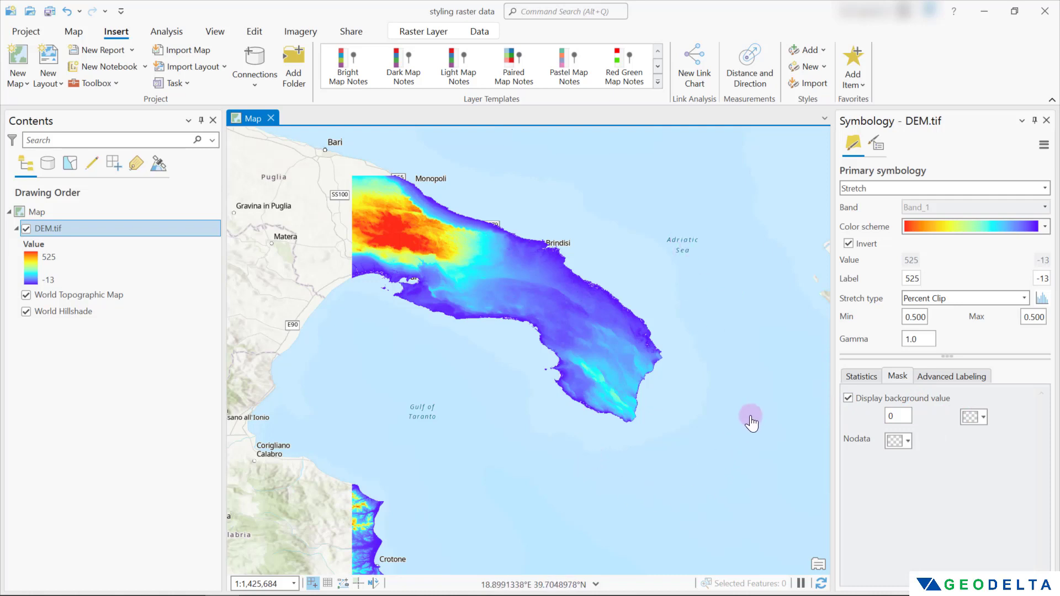
left_click(974, 422)
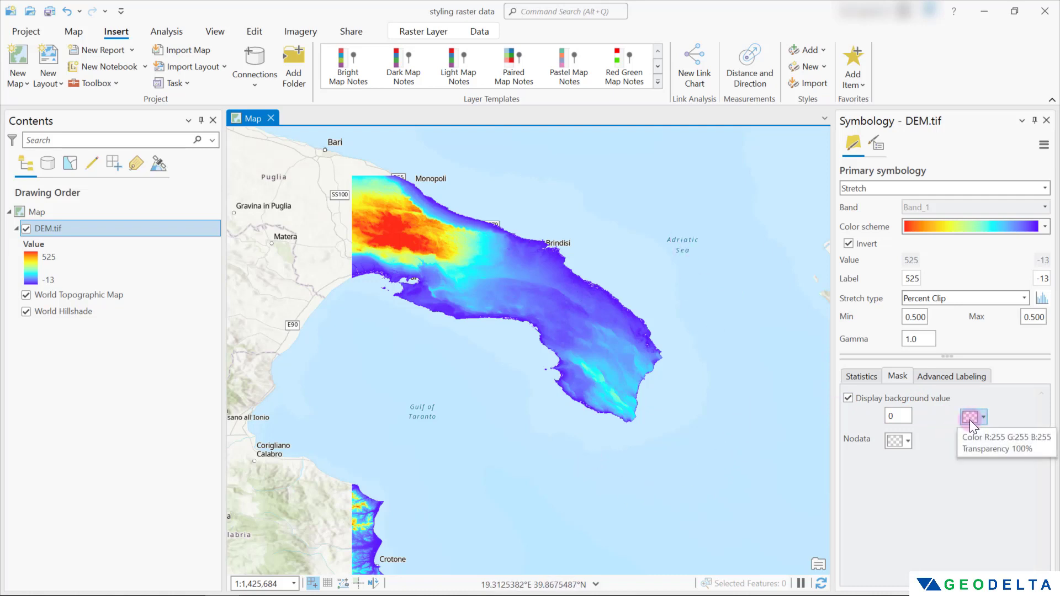
left_click(977, 416)
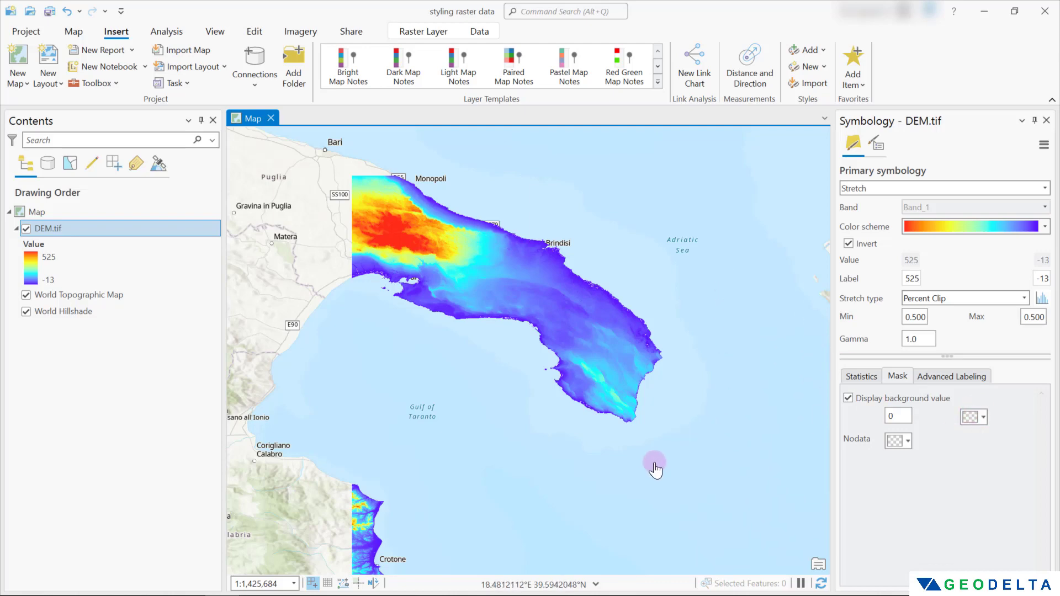
scroll(563, 291, "up", 2)
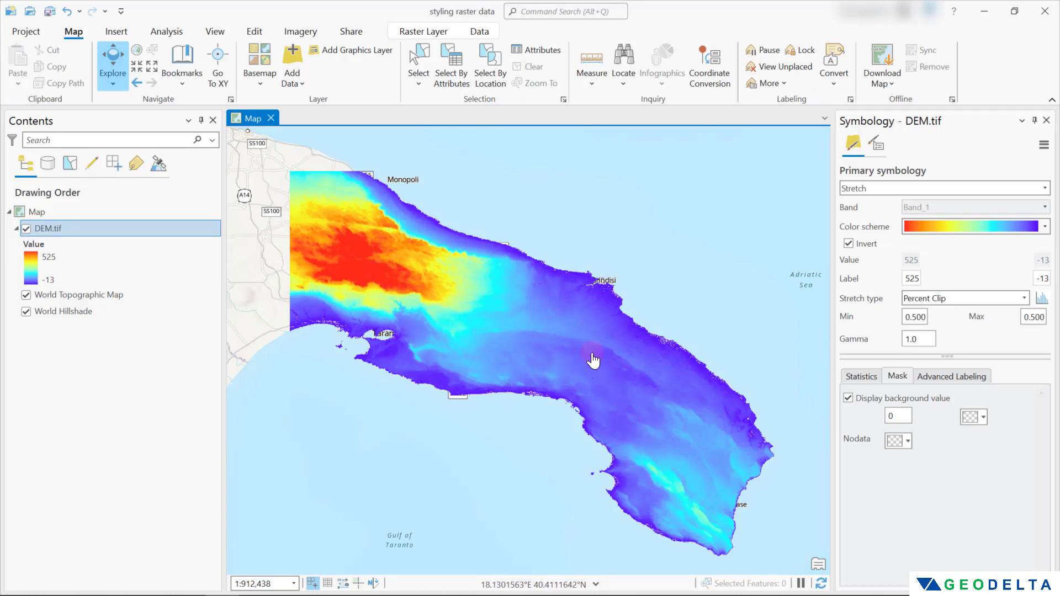
Try a transparency of about 75% on the DEM.tif layer and return it to 0.0%.
left_click(435, 32)
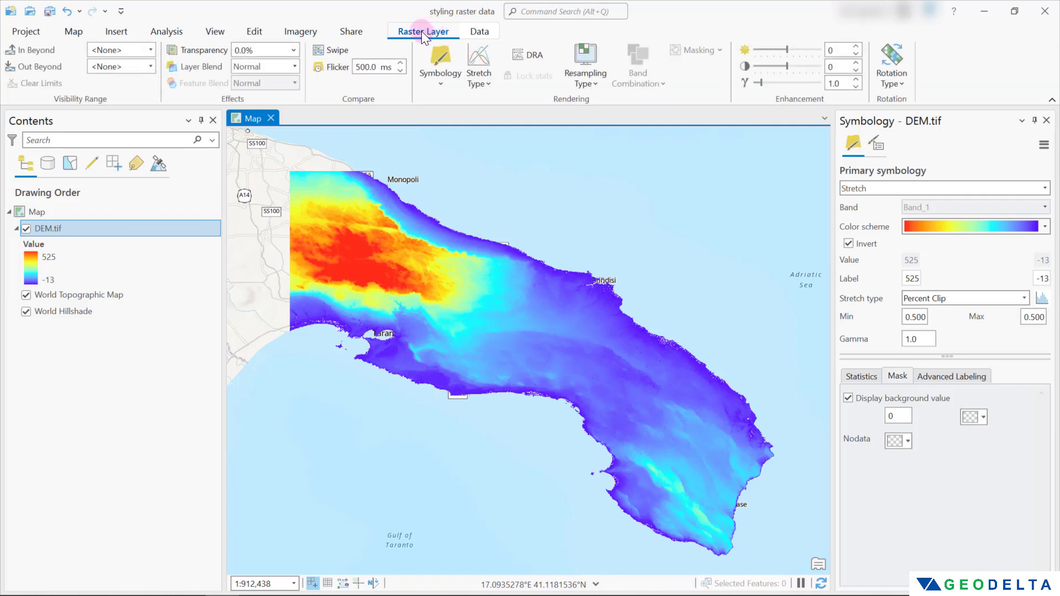
left_click(296, 50)
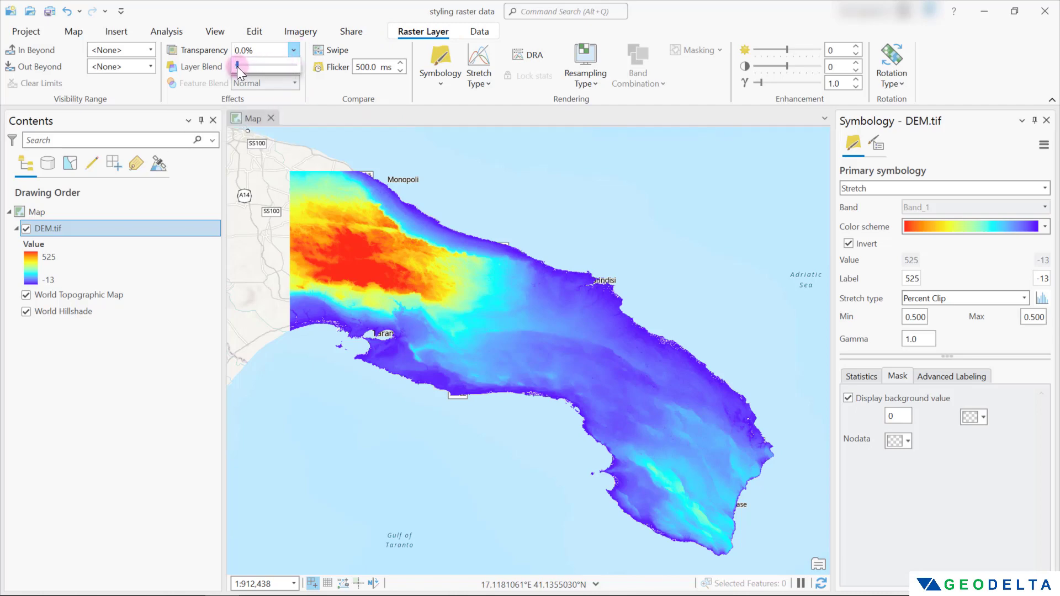
left_click_drag(238, 66, 277, 71)
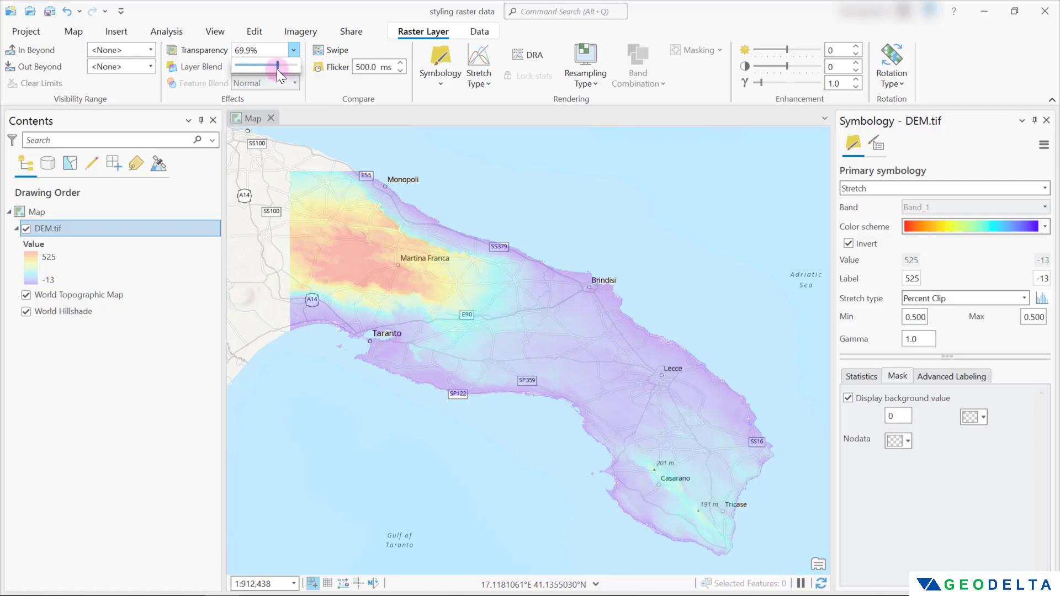
scroll(277, 72, "up", 3)
scroll(277, 71, "up", 2)
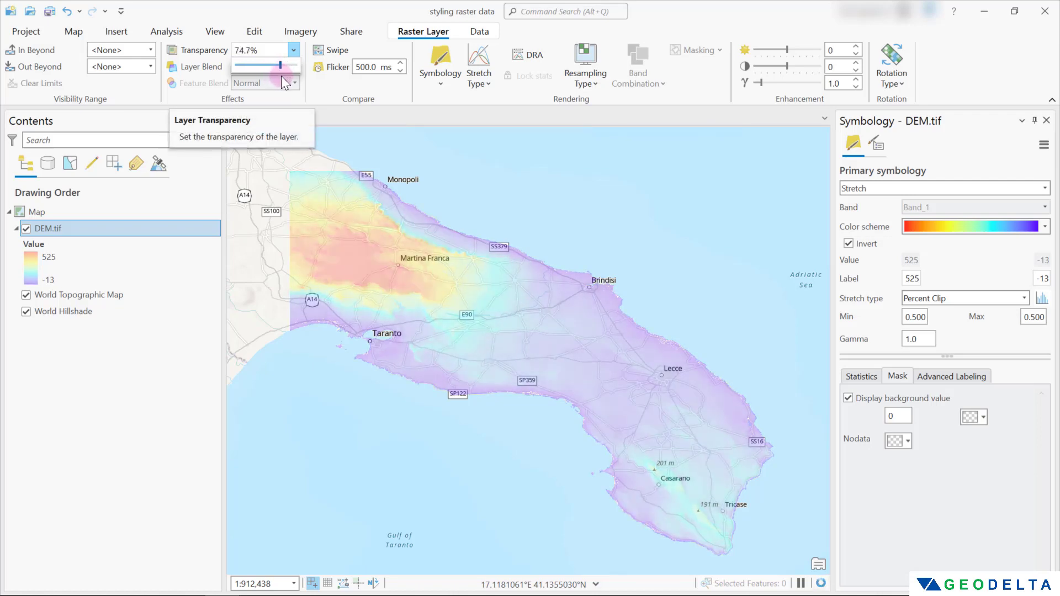
left_click_drag(280, 76, 226, 71)
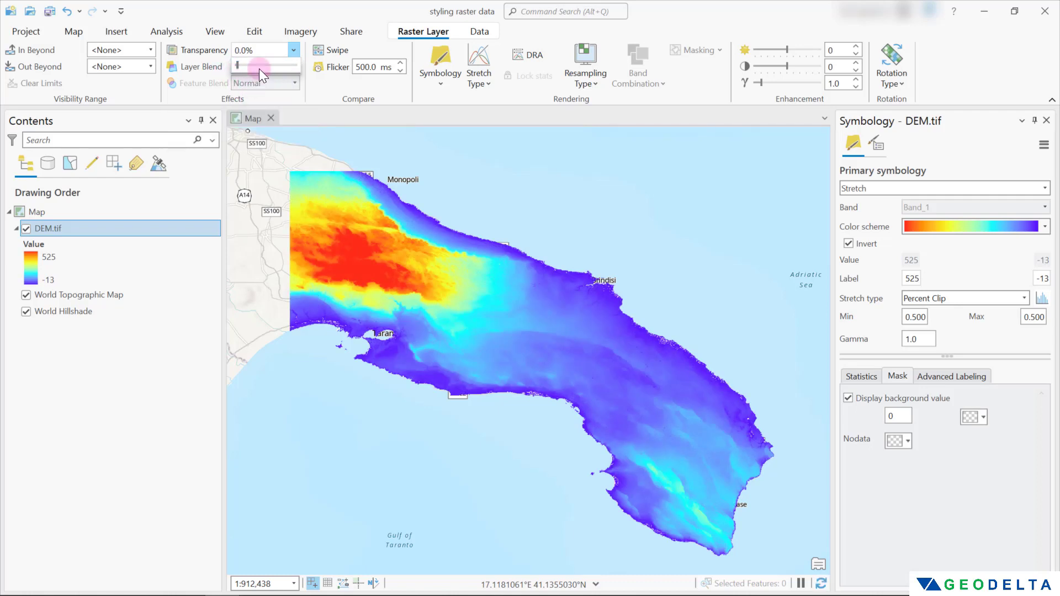
Change the primary symbology of the DEM.tif layer to Discrete.
left_click(1027, 168)
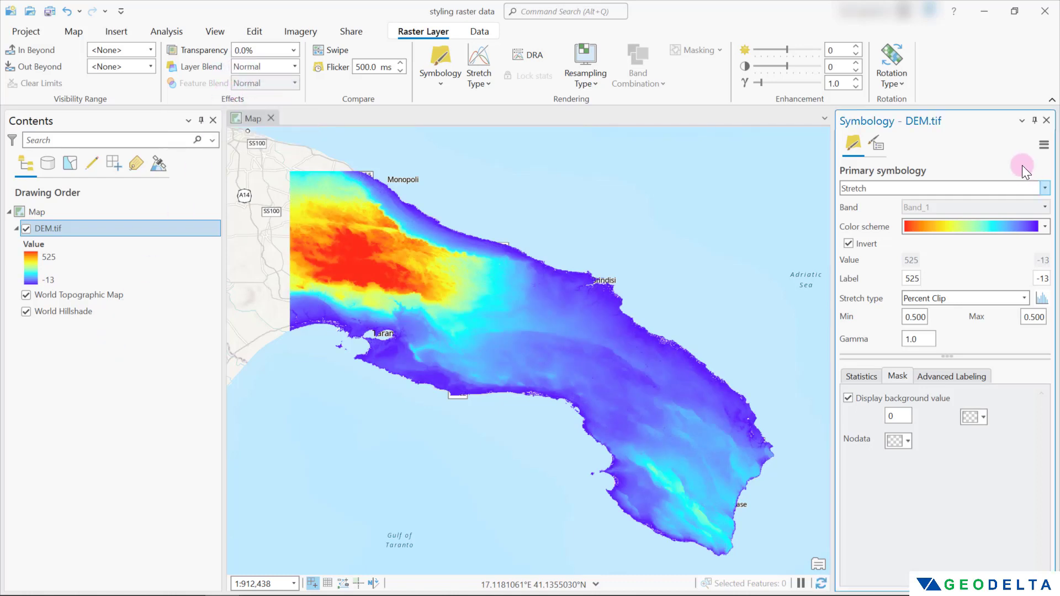
left_click(1046, 190)
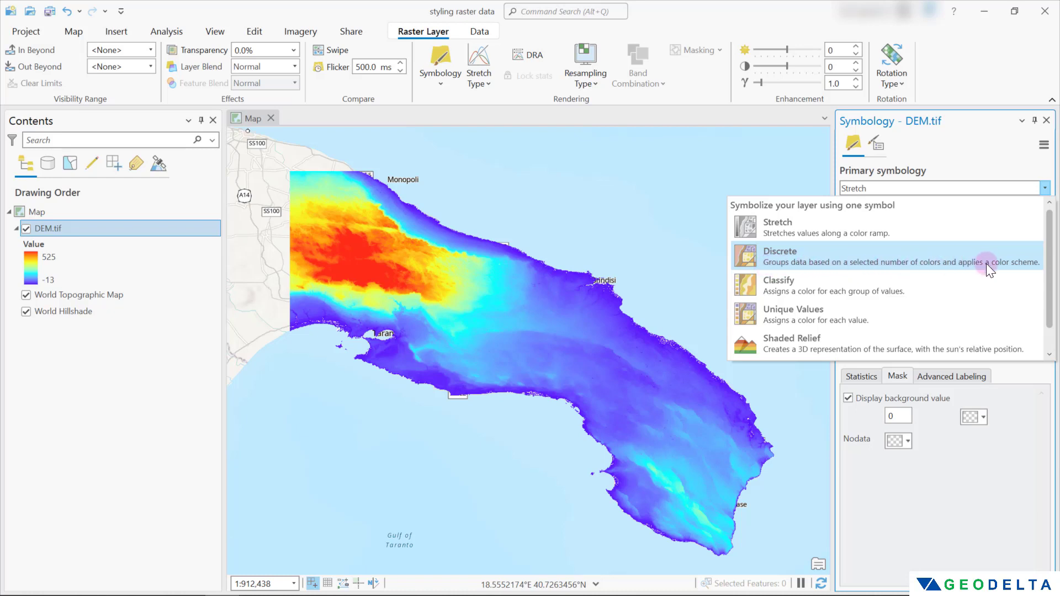
left_click(834, 259)
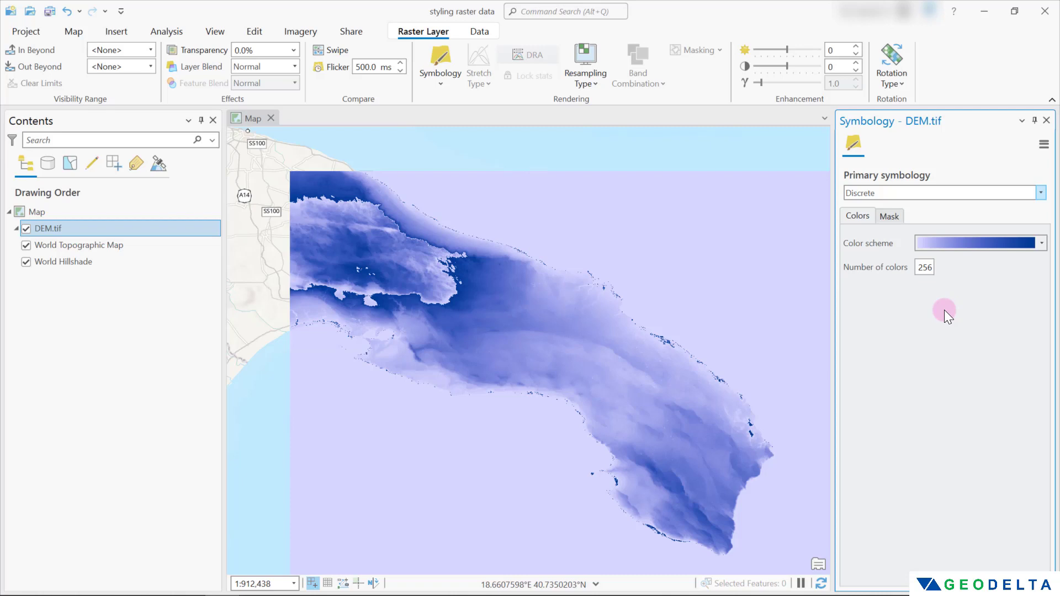
left_click(1033, 242)
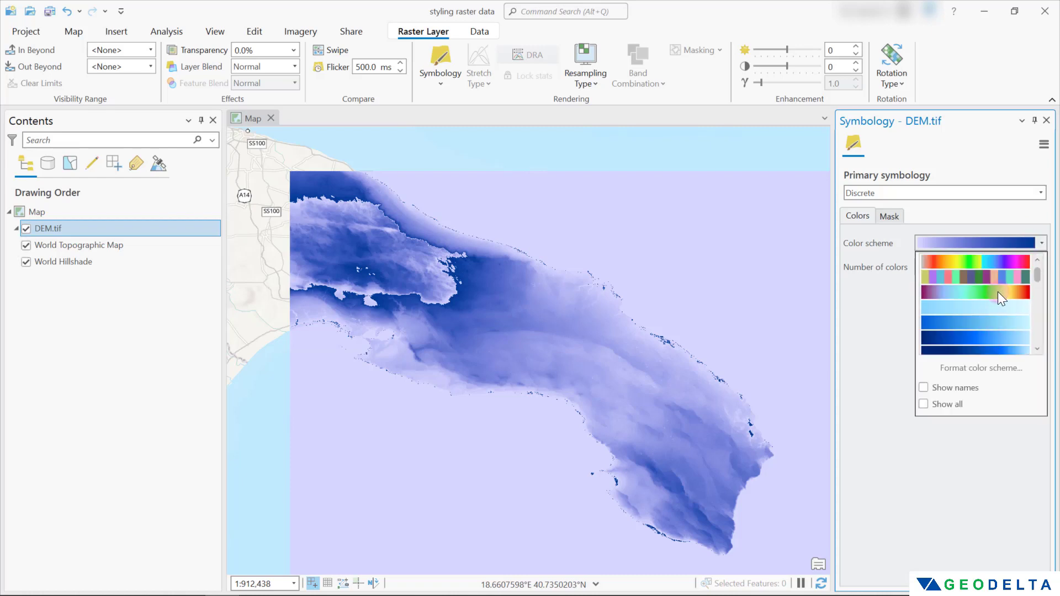
left_click(1040, 192)
left_click(1040, 193)
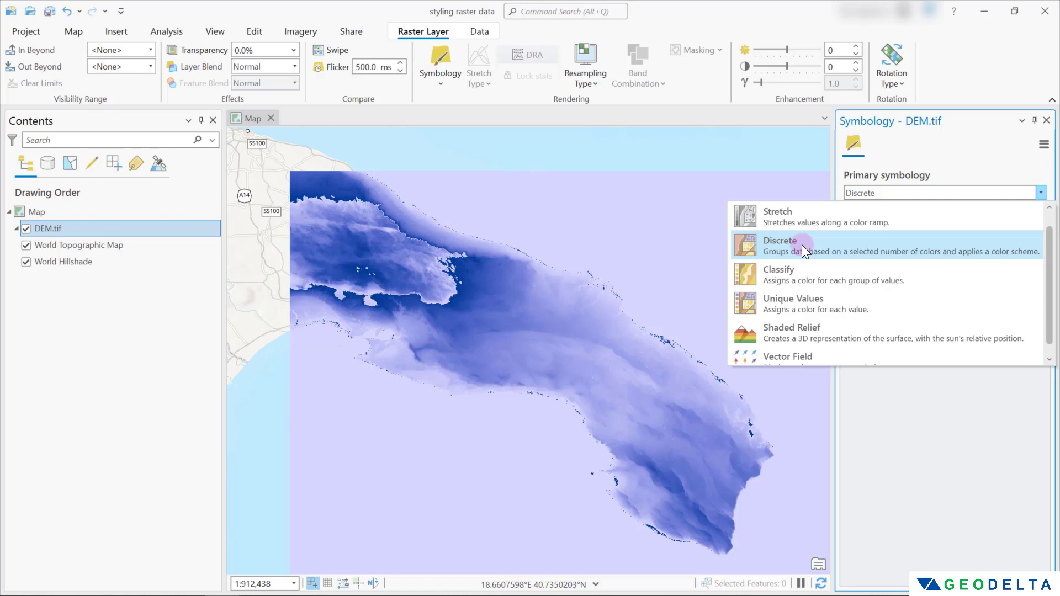
left_click(917, 250)
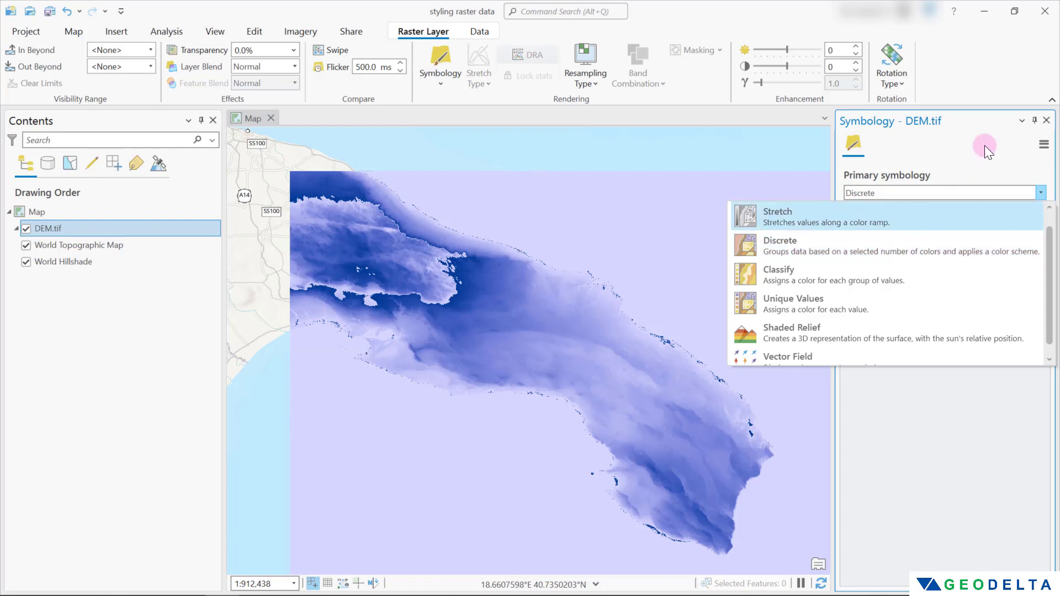
Apply the multicolor scheme running from brick red through yellow and green to dark blue to the discrete DEM.tif layer.
left_click(1042, 245)
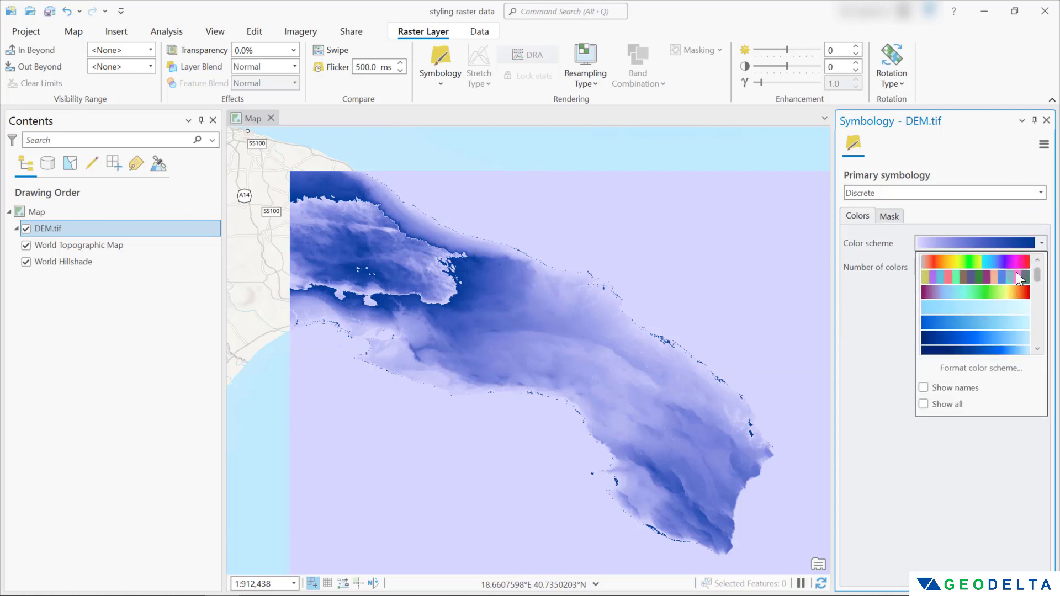
scroll(983, 312, "down", 5)
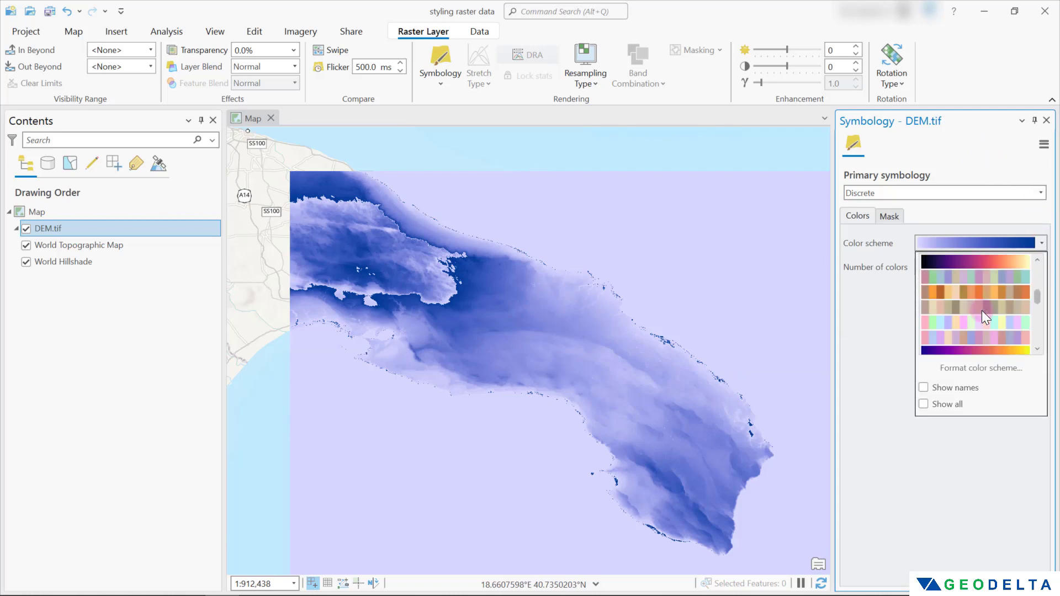
scroll(985, 310, "down", 2)
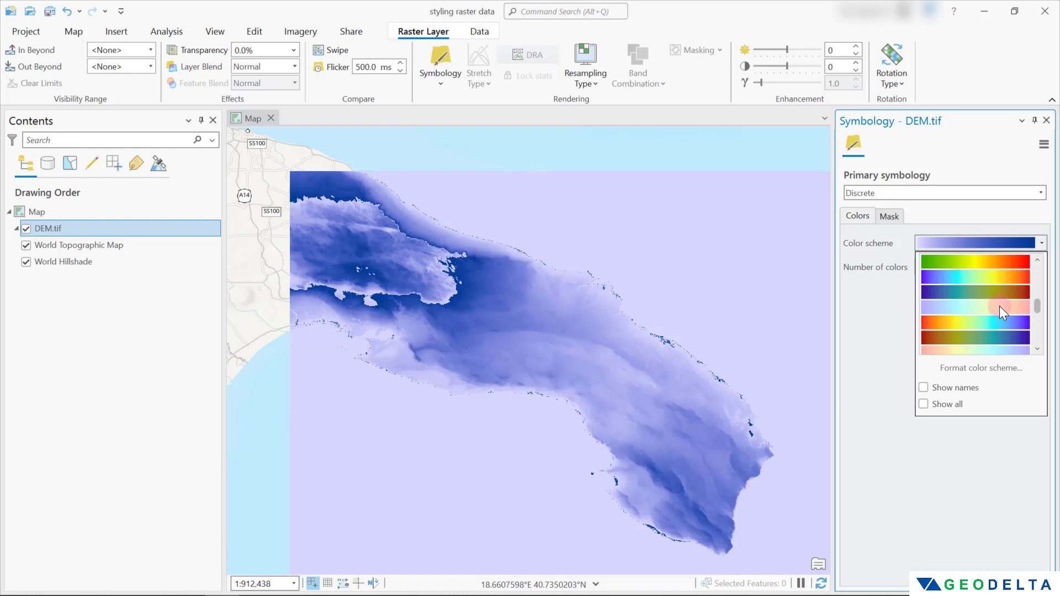
scroll(1001, 302, "up", 2)
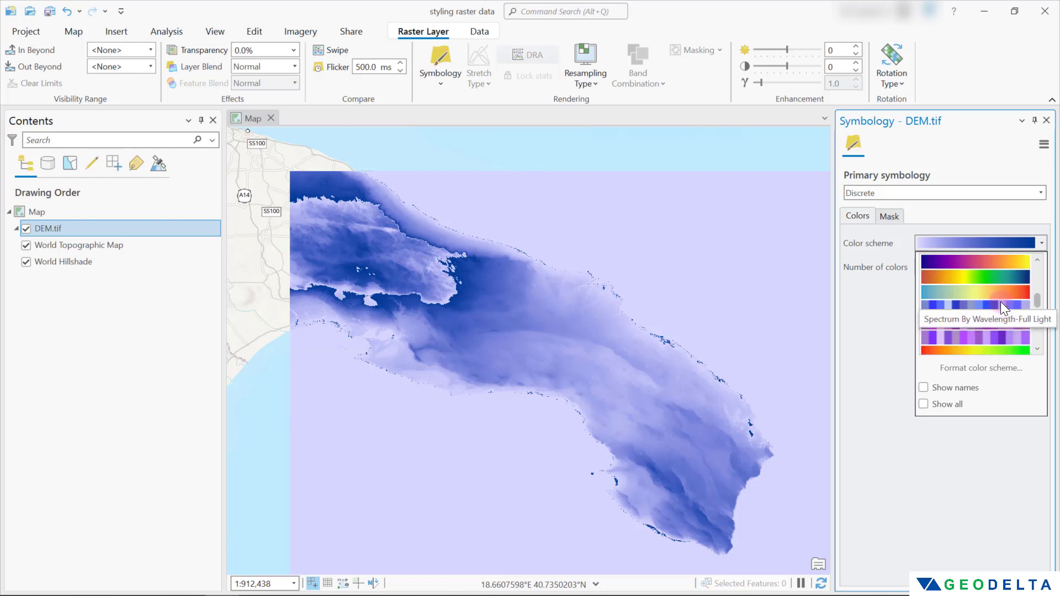
left_click(966, 277)
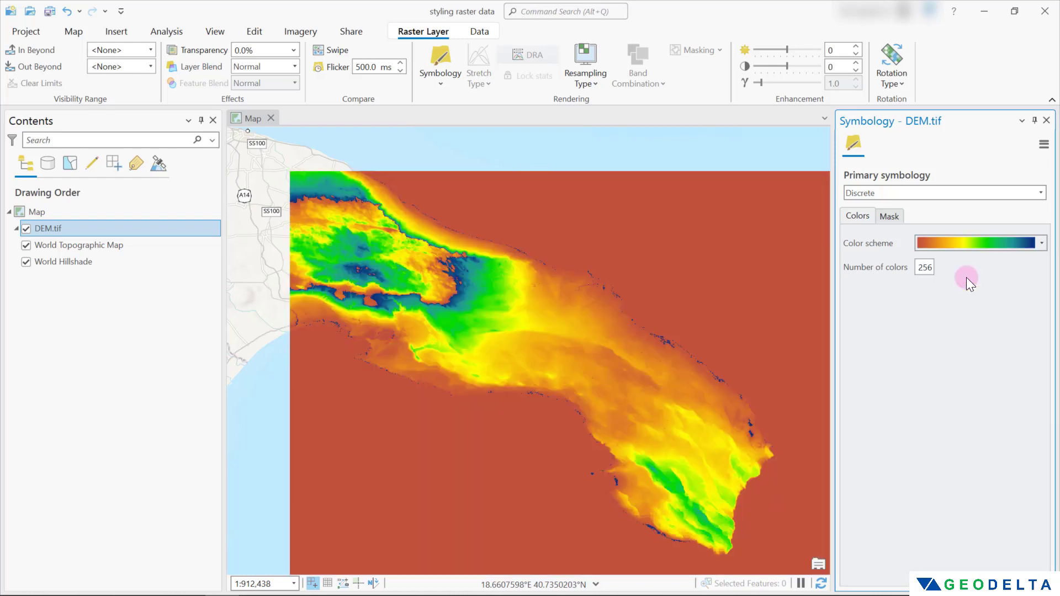
left_click_drag(725, 354, 712, 321)
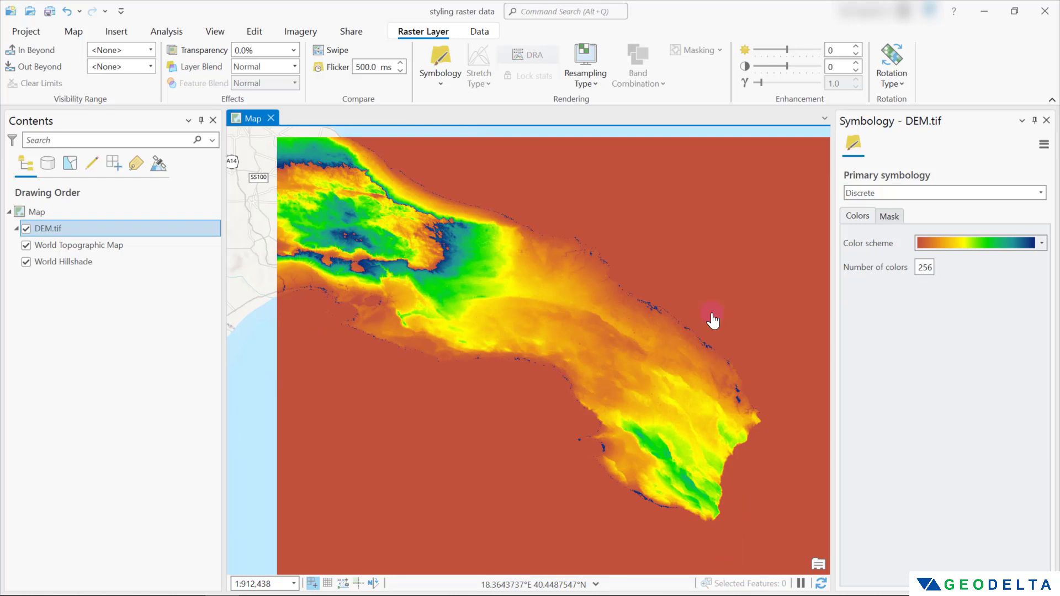
Change the primary symbology of the DEM.tif layer to Classify.
left_click(939, 193)
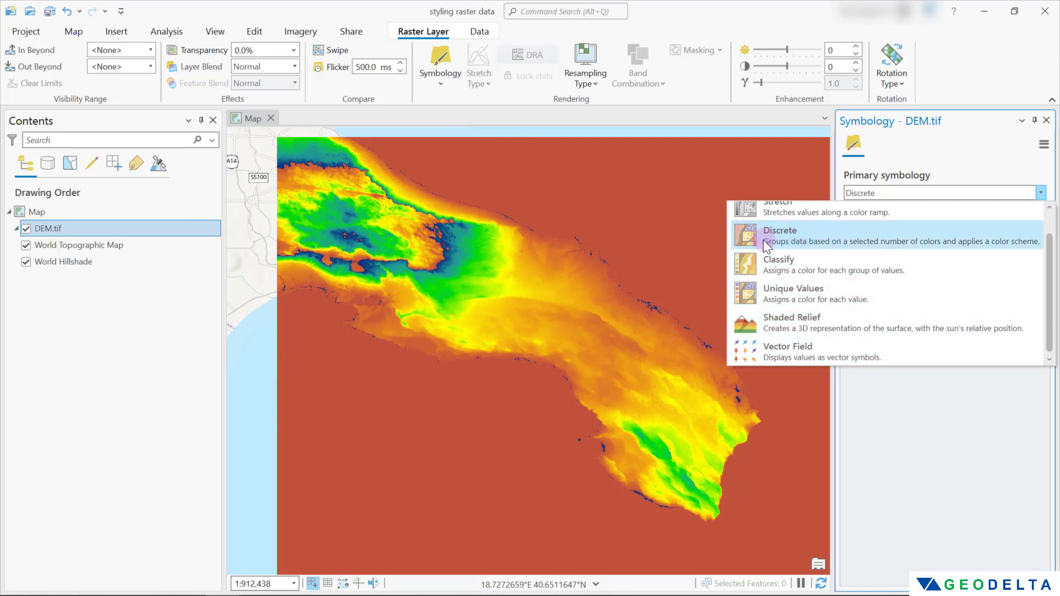
left_click(975, 487)
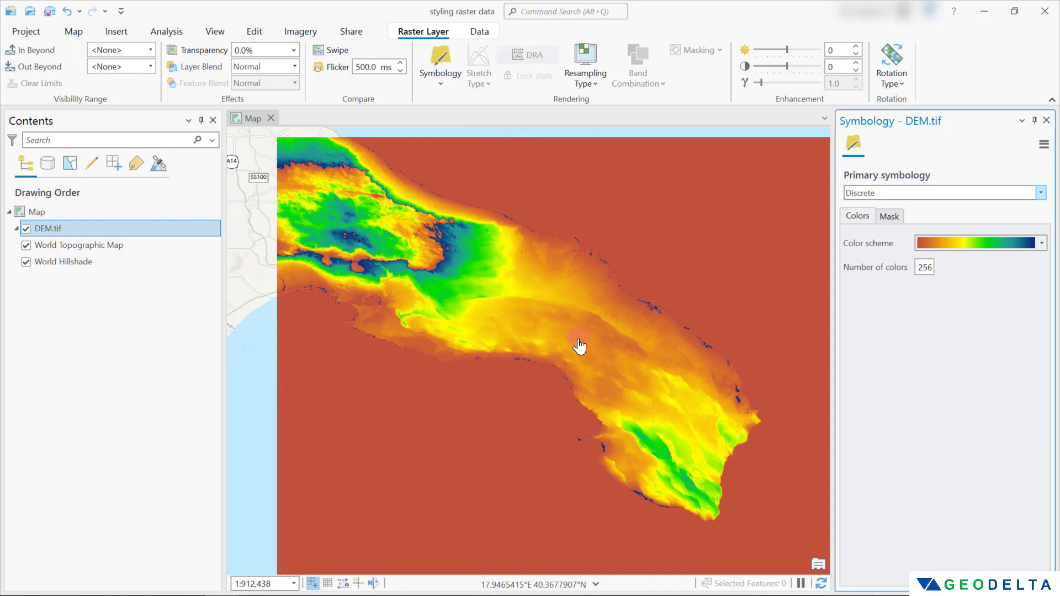
key("alt+Down")
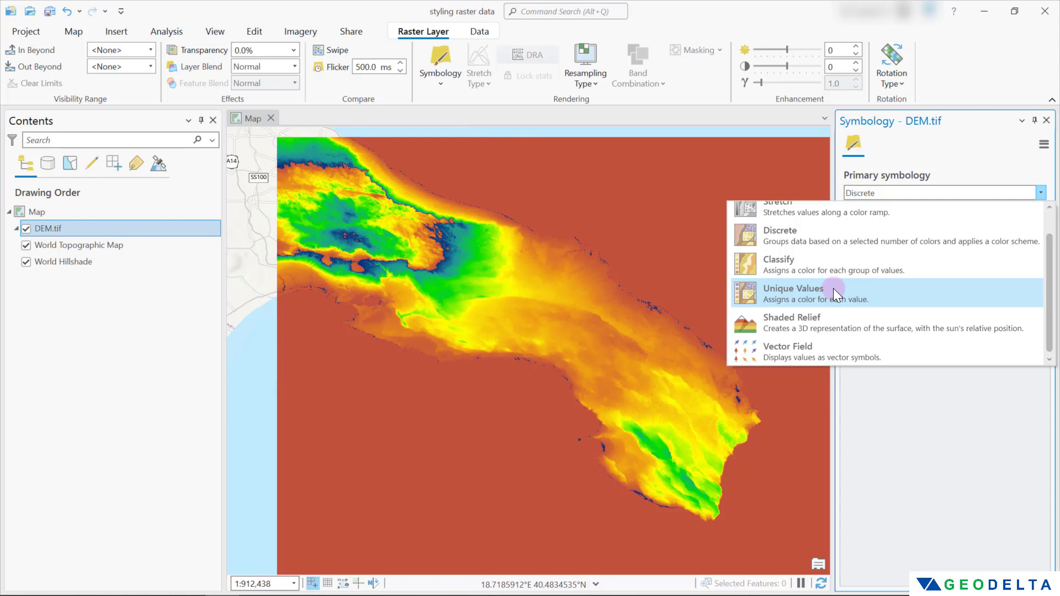
scroll(833, 288, "up", 1)
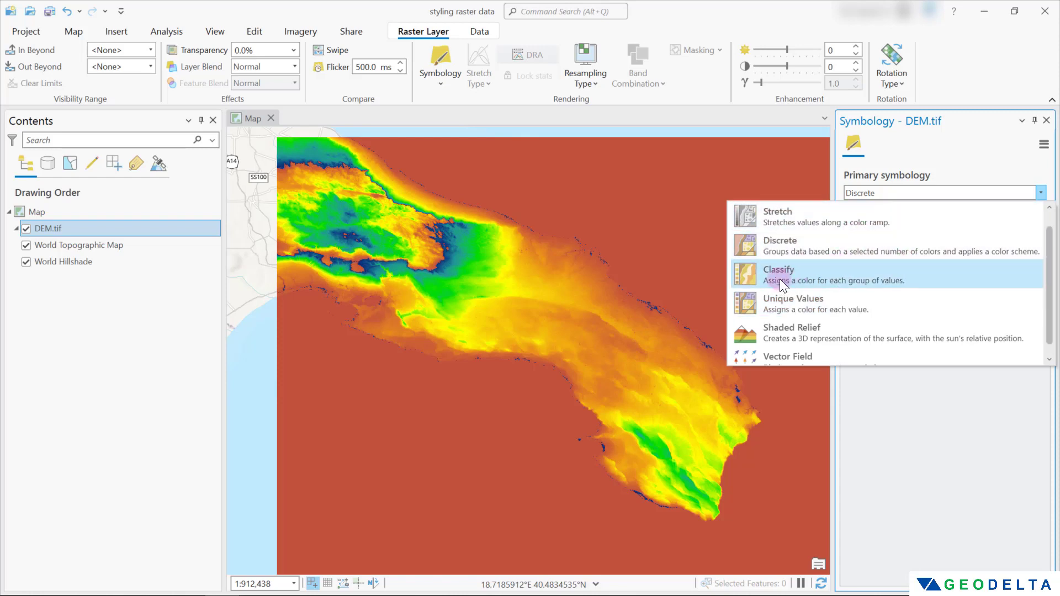
left_click(806, 280)
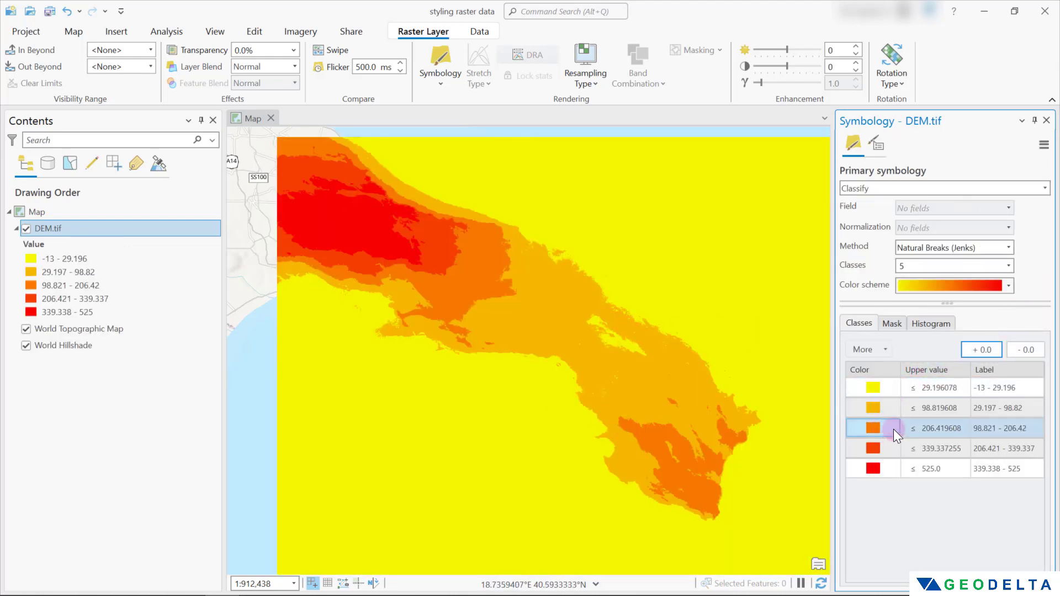
Set the number of classes for the classified DEM.tif layer to 10.
left_click(916, 410)
left_click(1009, 266)
left_click(936, 352)
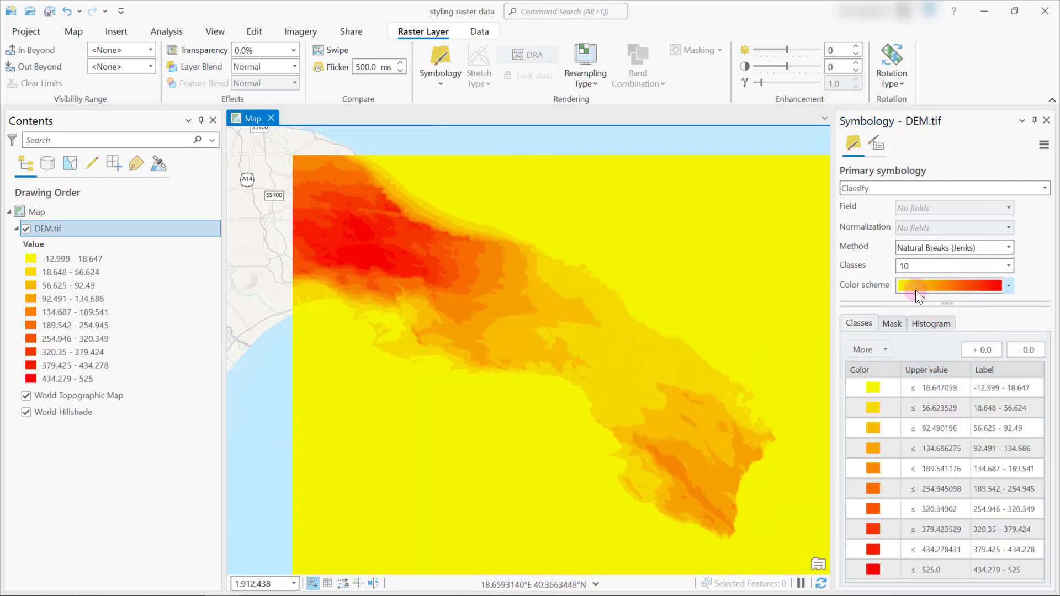
Examine the upper values, labels and assigned colors of the DEM.tif classes from lowest to highest.
left_click(982, 423)
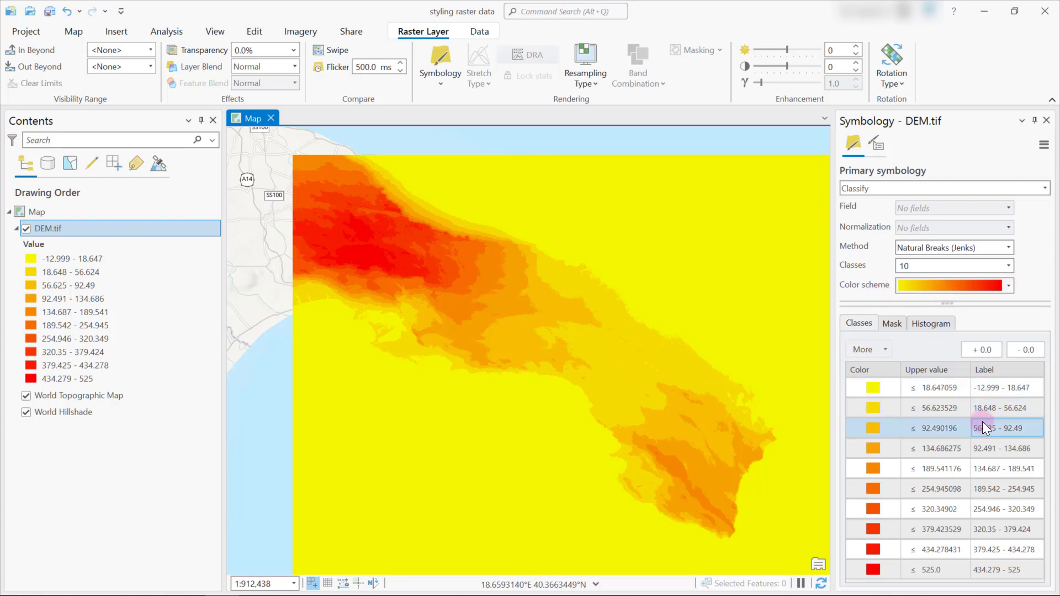
left_click(964, 544)
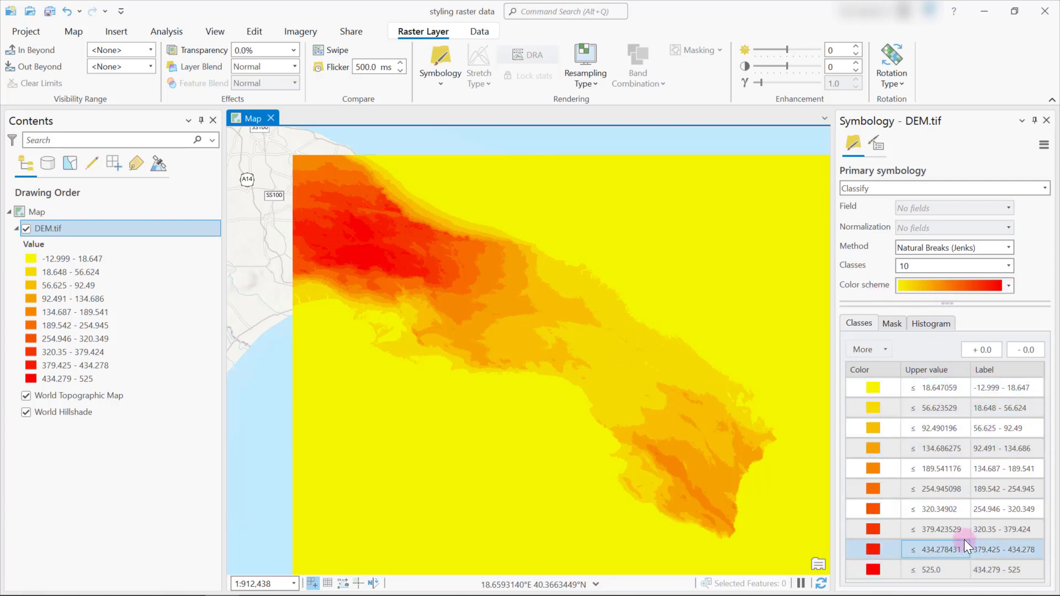
left_click(936, 388)
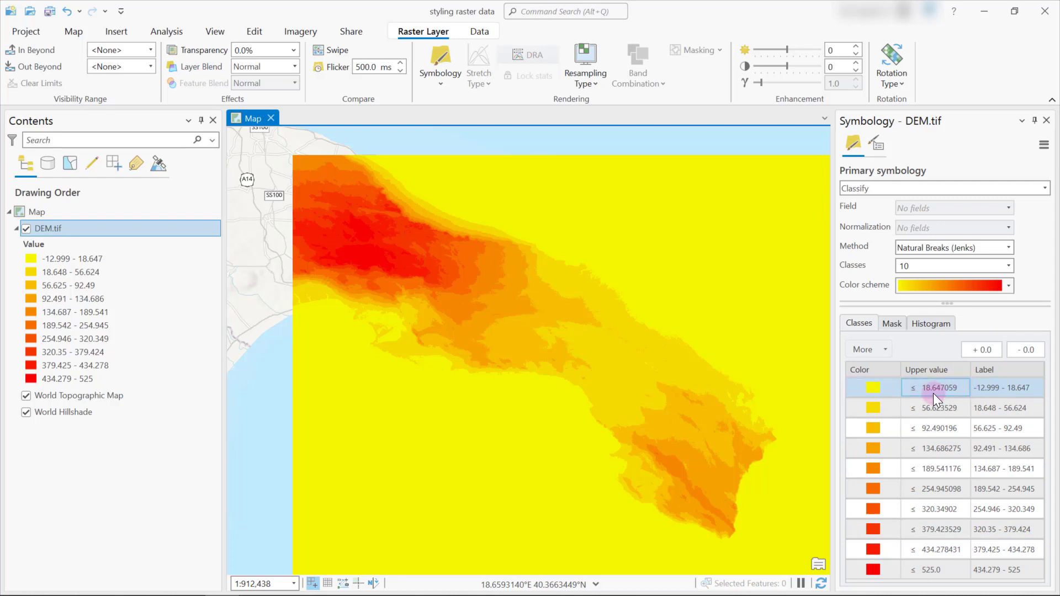
left_click(882, 392)
left_click(932, 393)
left_click(928, 408)
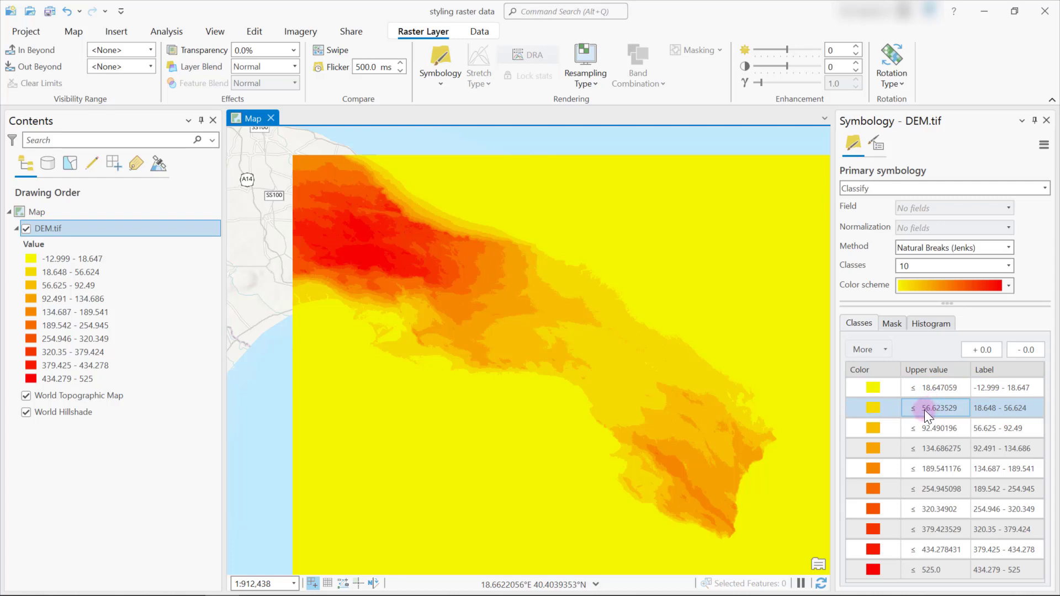
left_click(895, 414)
left_click(915, 409)
left_click(926, 428)
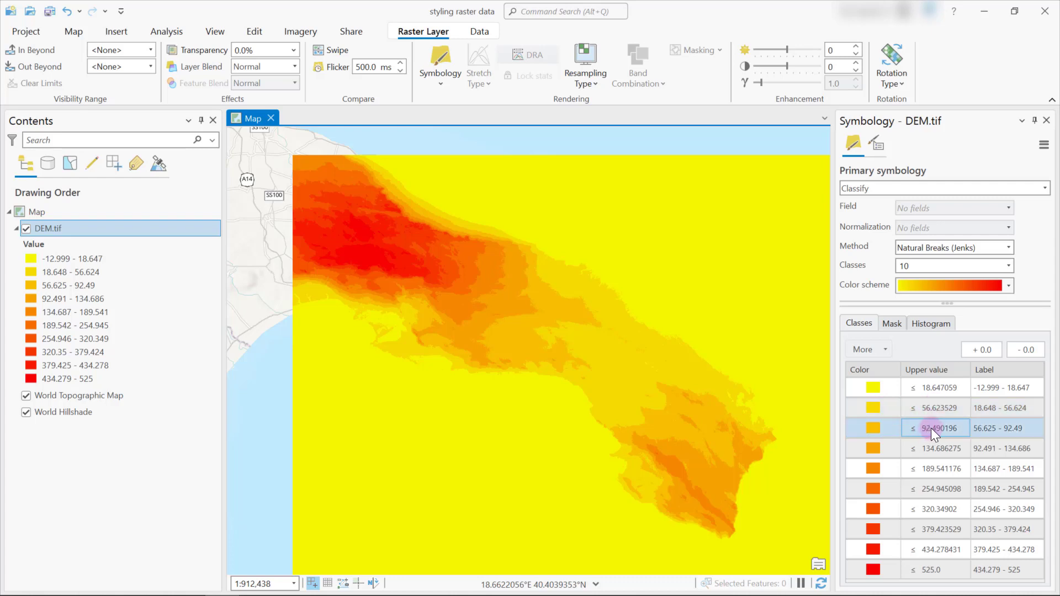
left_click(873, 430)
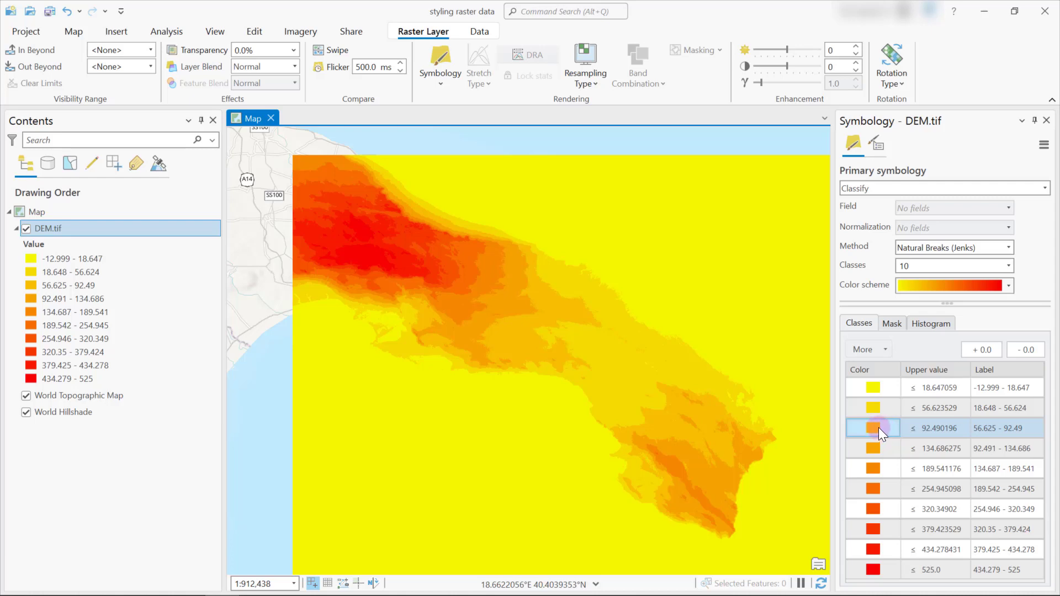
left_click(890, 567)
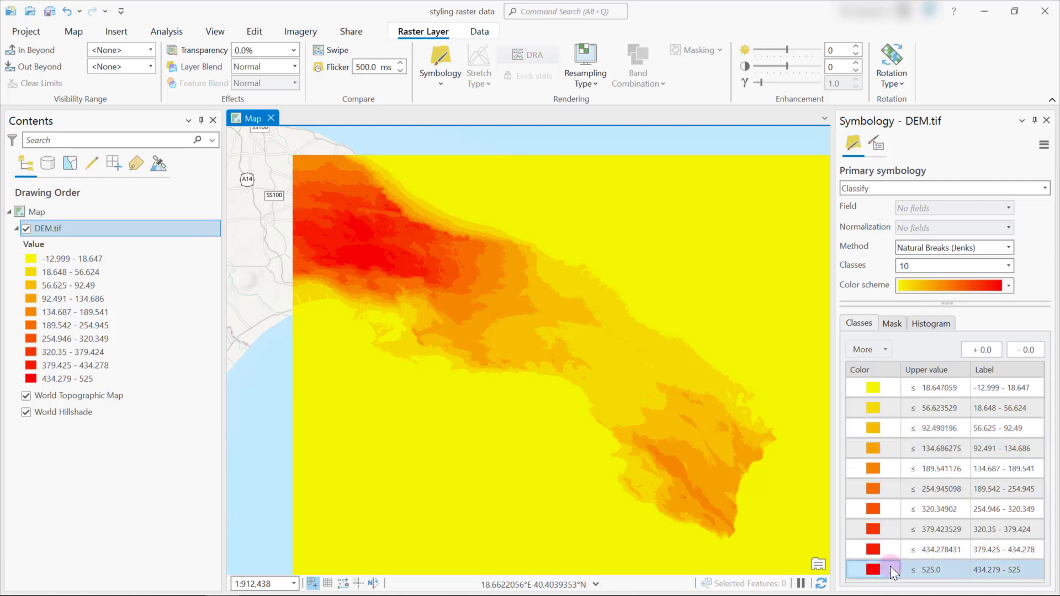
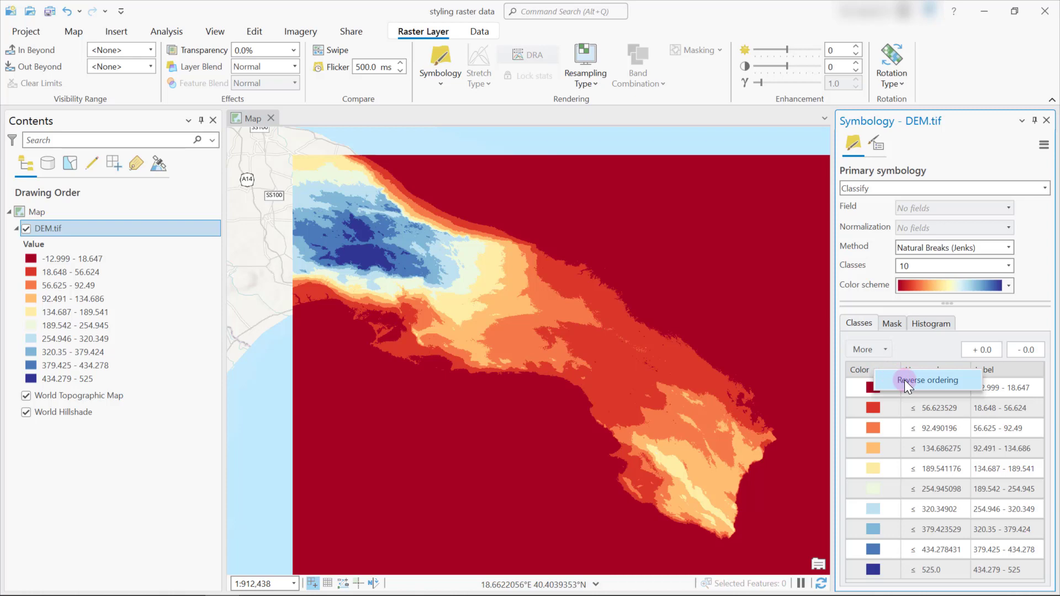
Reverse the color ordering of the DEM.tif classes and review the colors assigned to the lowest and highest classes.
left_click(905, 380)
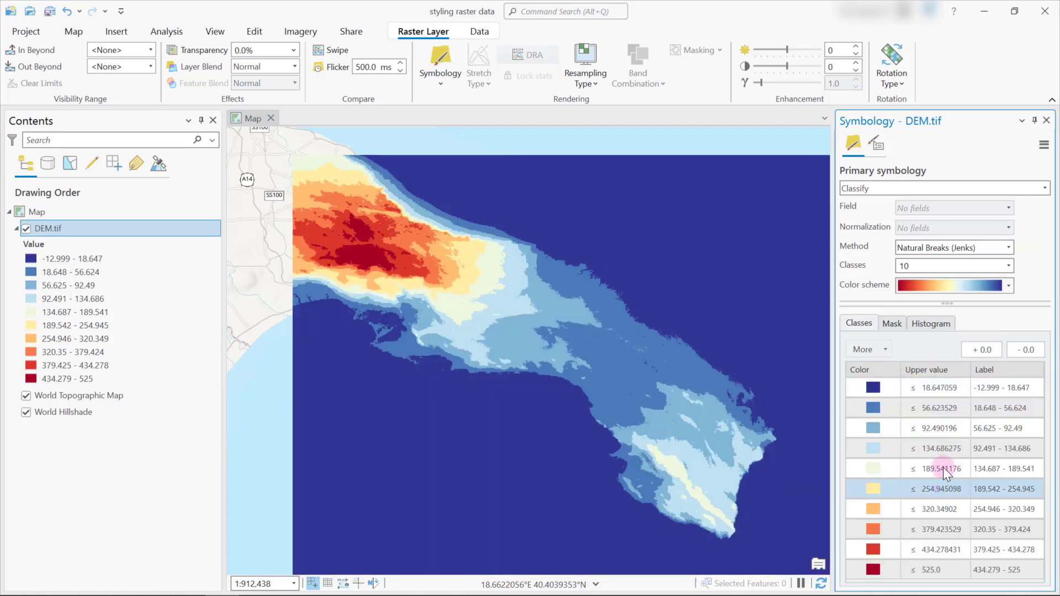
left_click(939, 389)
left_click(887, 389)
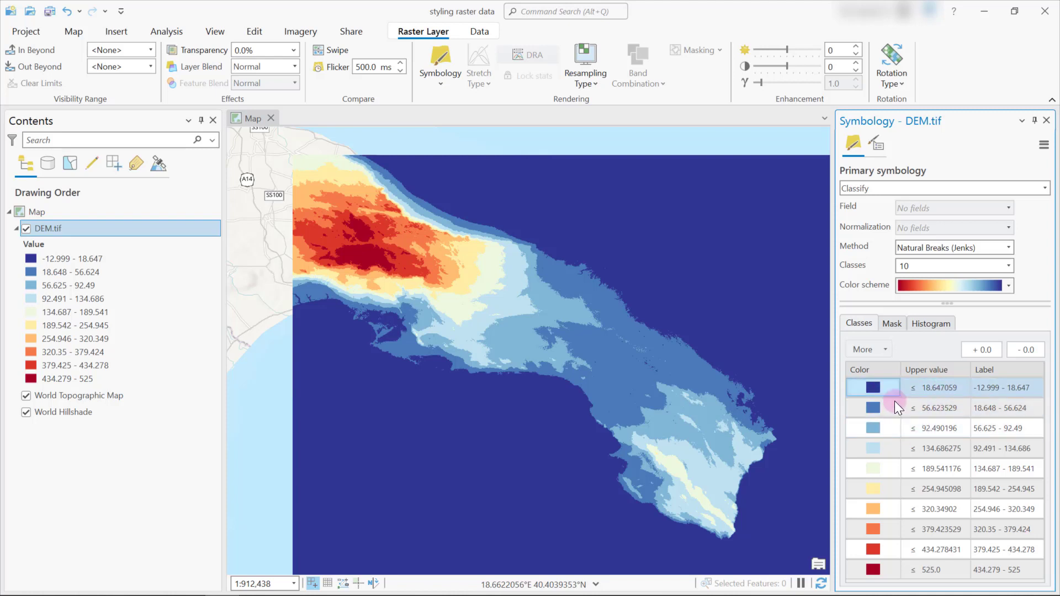
left_click(895, 402)
left_click(885, 569)
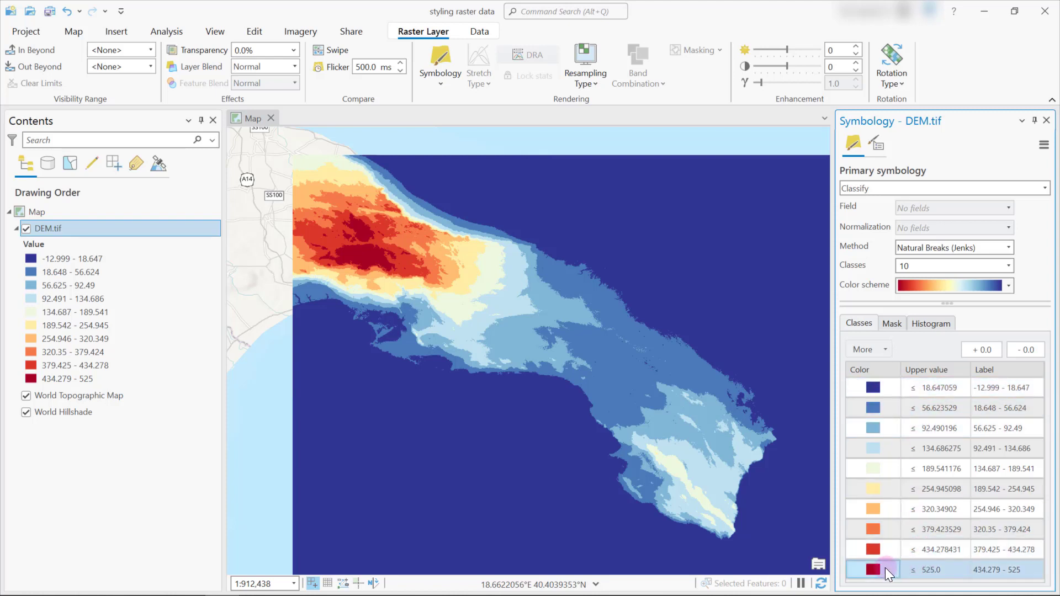
left_click(883, 553)
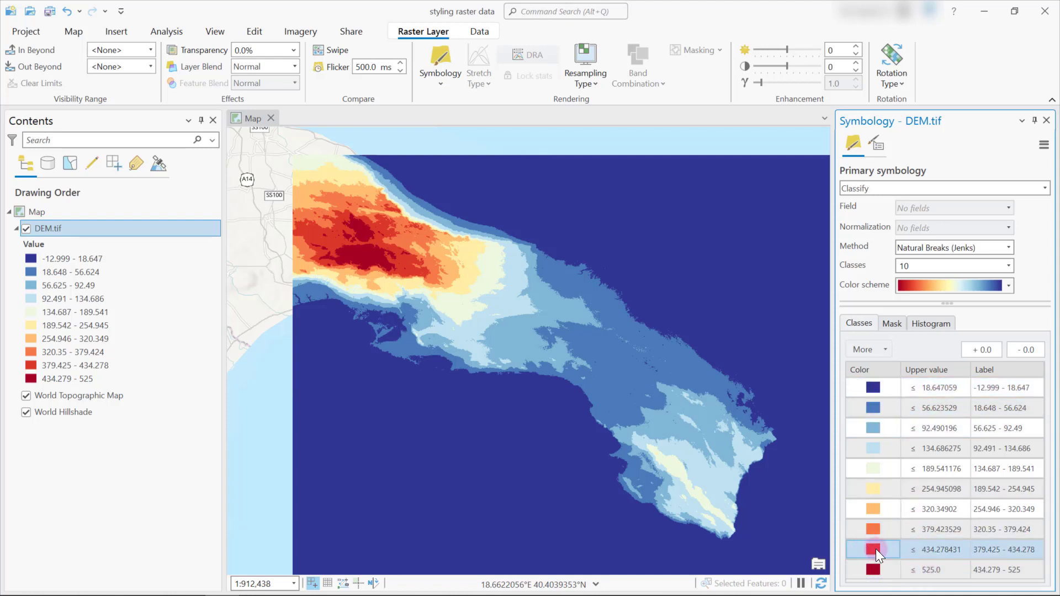
left_click(895, 531)
left_click(1036, 293)
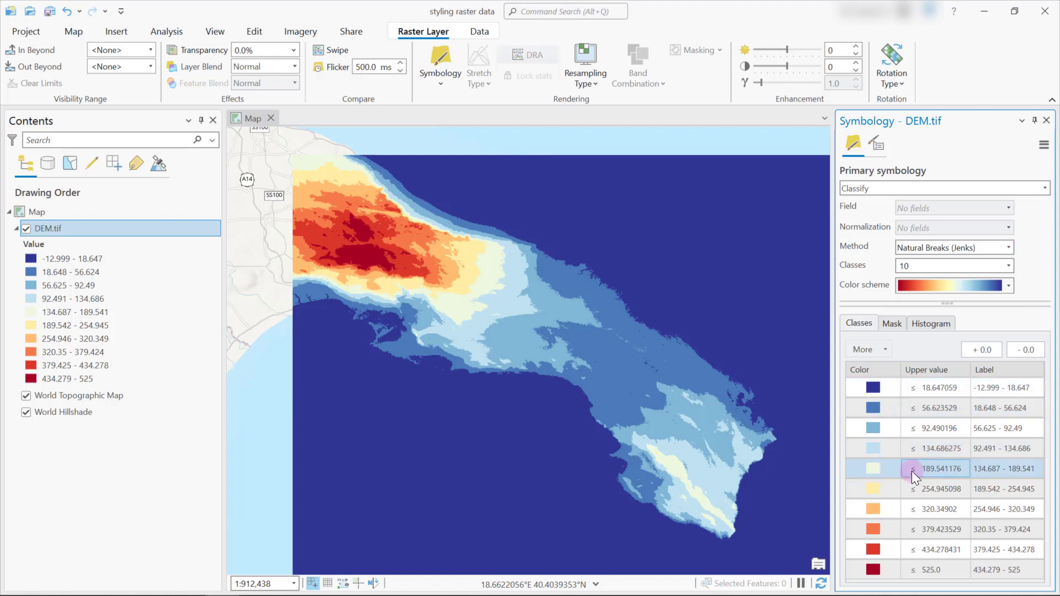
left_click(938, 474)
left_click(1043, 207)
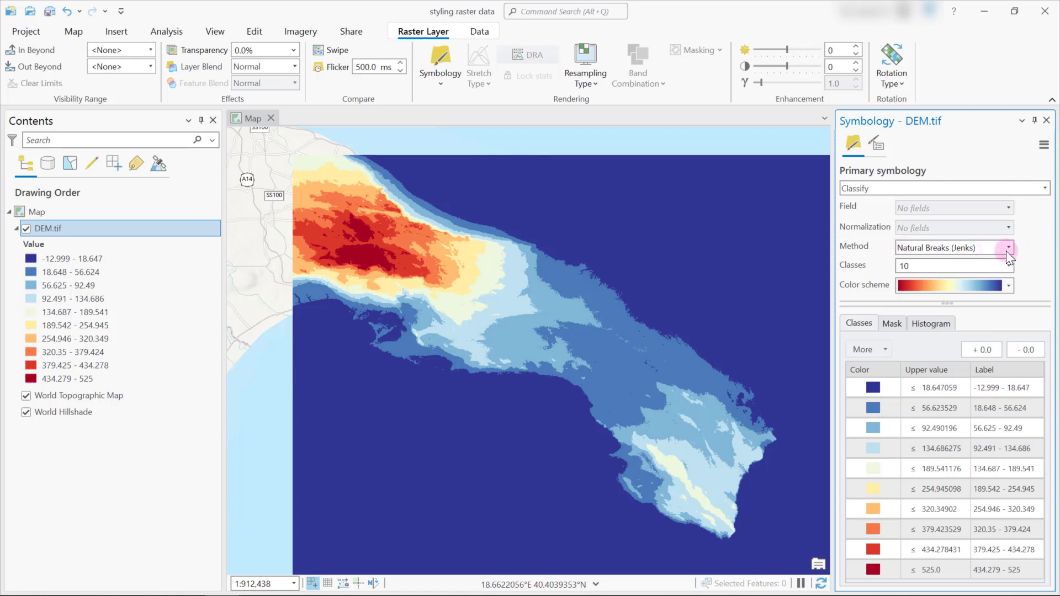
Set the classification method of the DEM.tif layer to Quantile and review the upper values of its classes.
left_click(1008, 249)
scroll(955, 329, "down", 3)
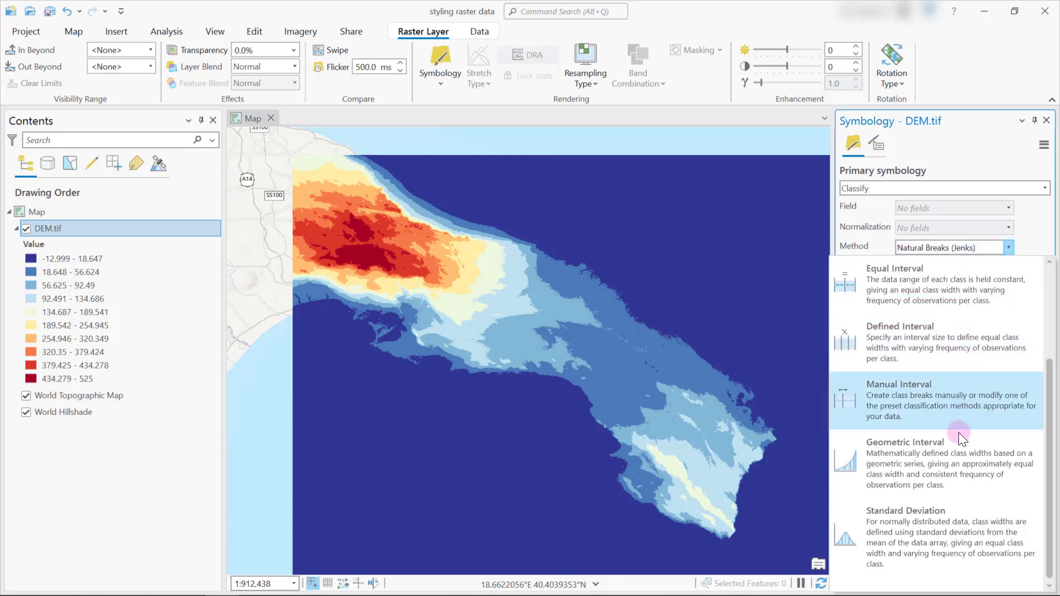
scroll(958, 440, "up", 3)
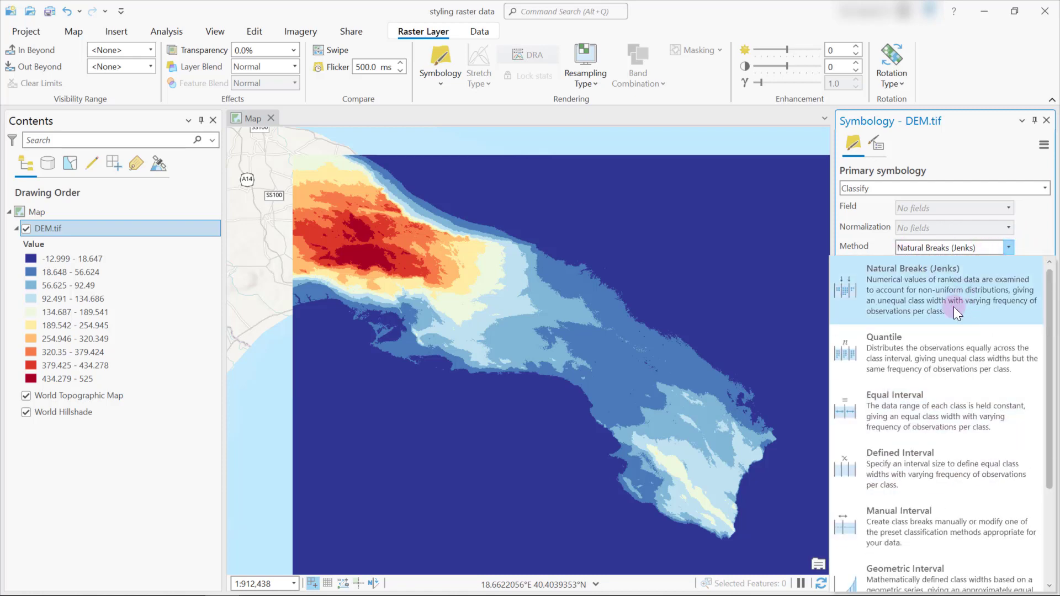
left_click(924, 355)
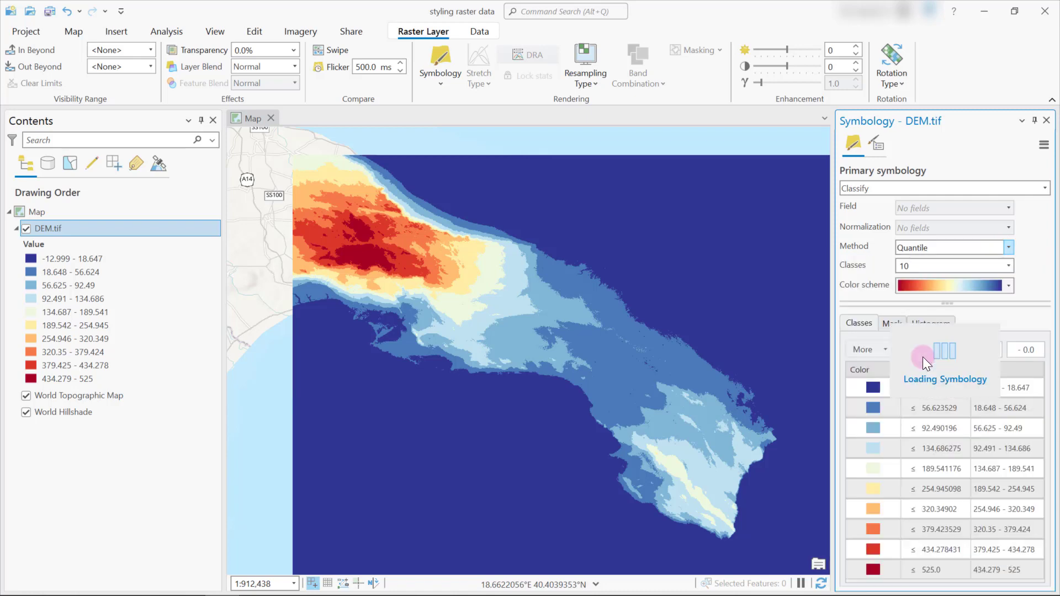
left_click(959, 399)
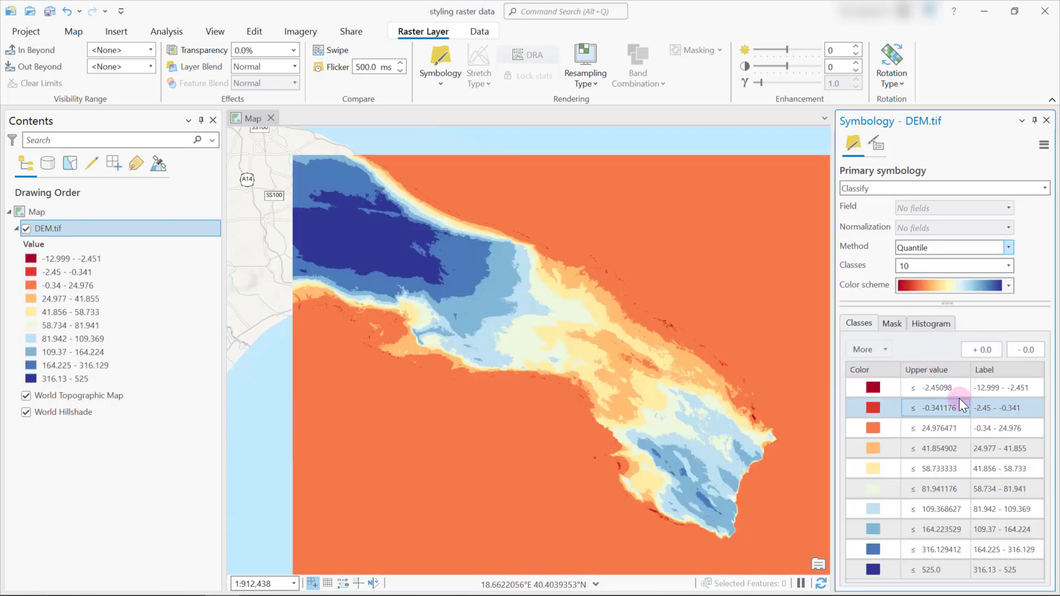
left_click(933, 387)
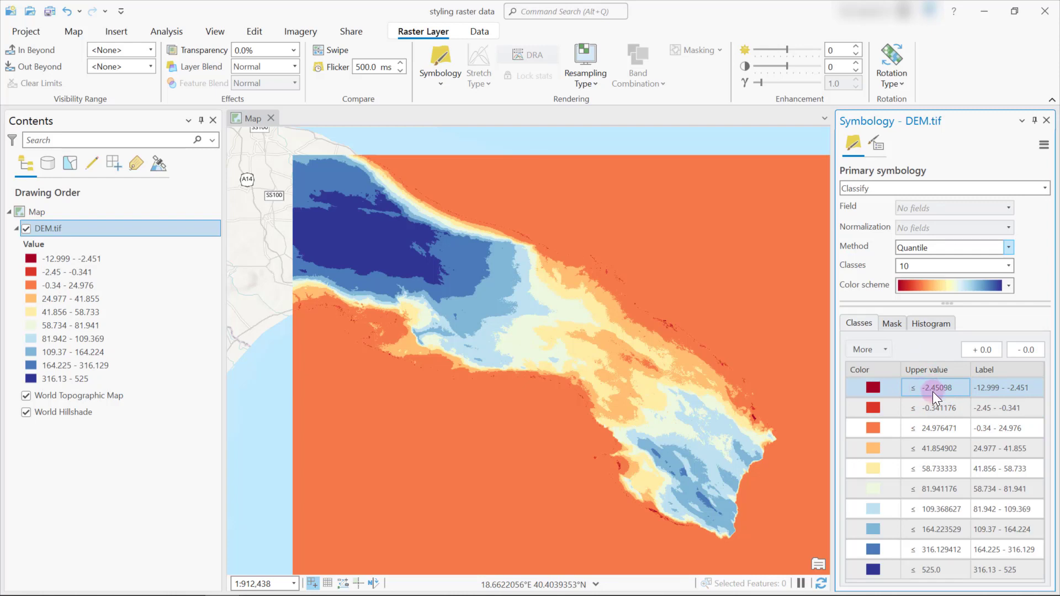
left_click_drag(934, 392, 945, 529)
left_click(943, 412)
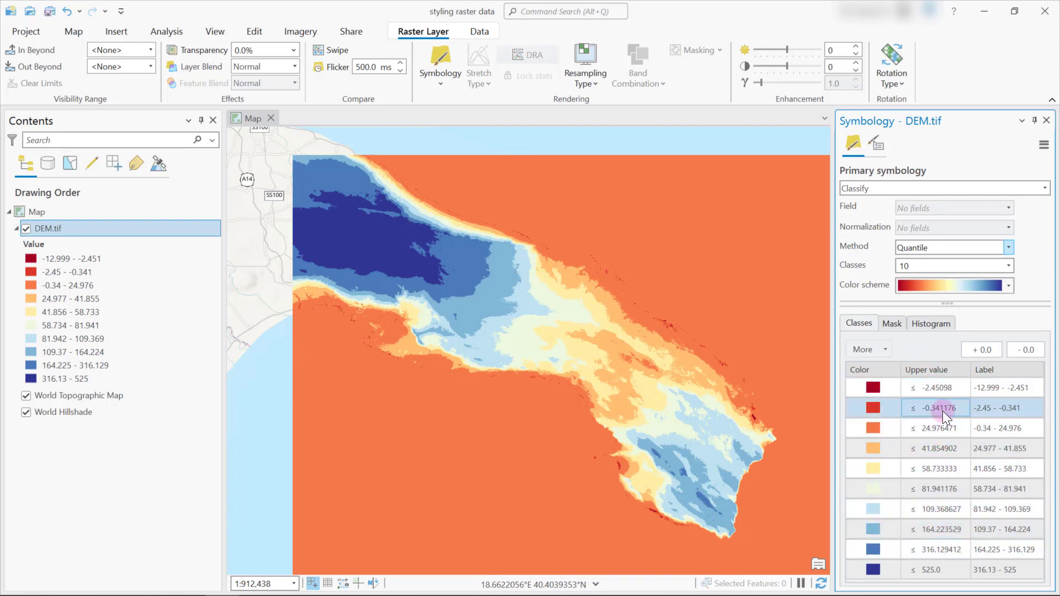
Set the classification method of the DEM.tif layer to Equal Interval and inspect the class breaks.
left_click(1008, 247)
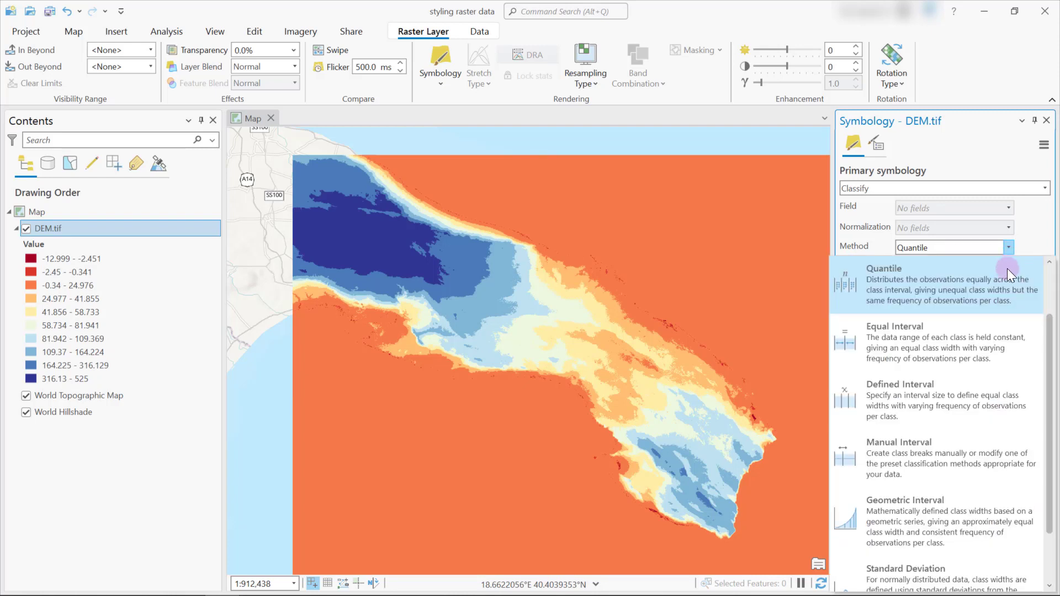
left_click(905, 347)
left_click(943, 408)
left_click(943, 393)
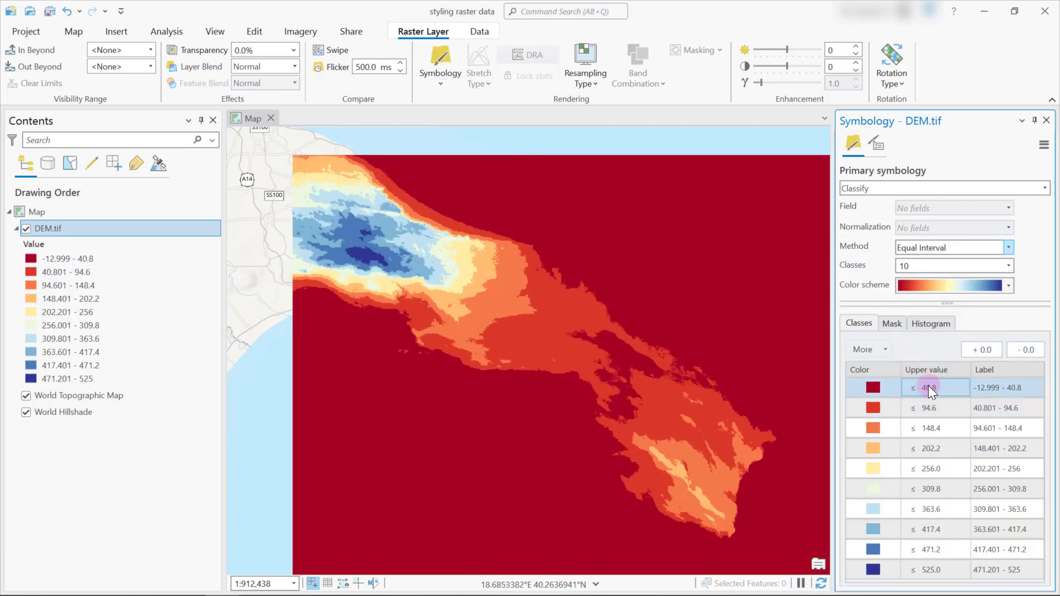
left_click(510, 323)
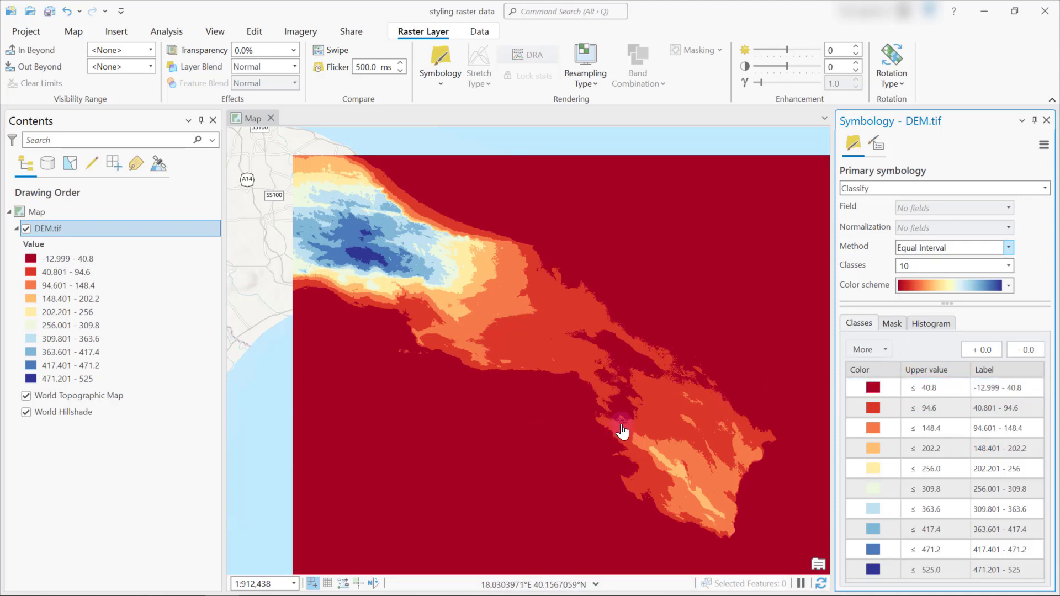
Examine the Equal Interval class breaks of the DEM.tif layer in the class list and on the histogram.
left_click(1007, 266)
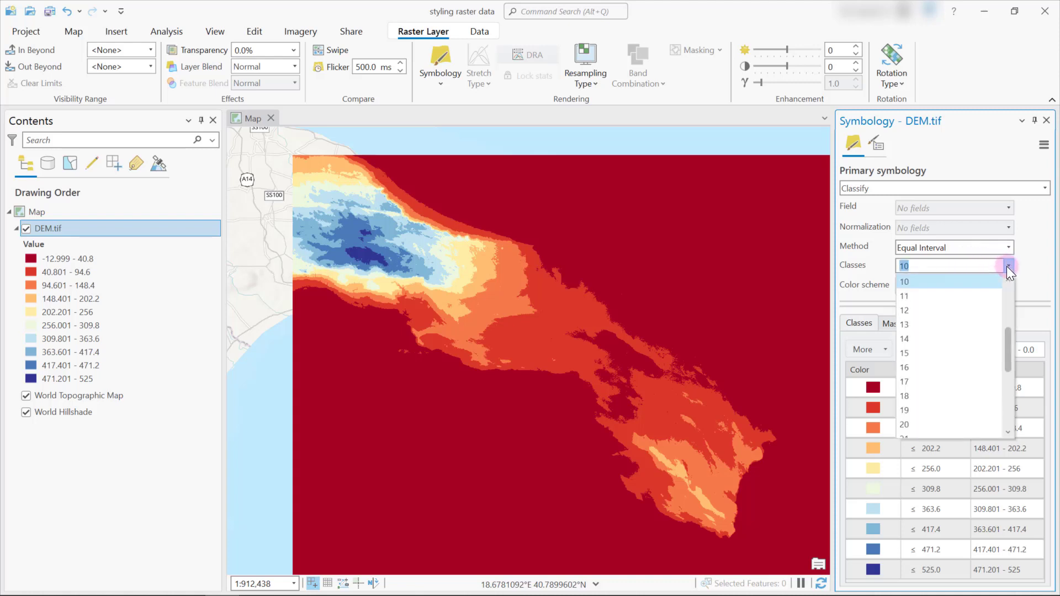
left_click(1007, 266)
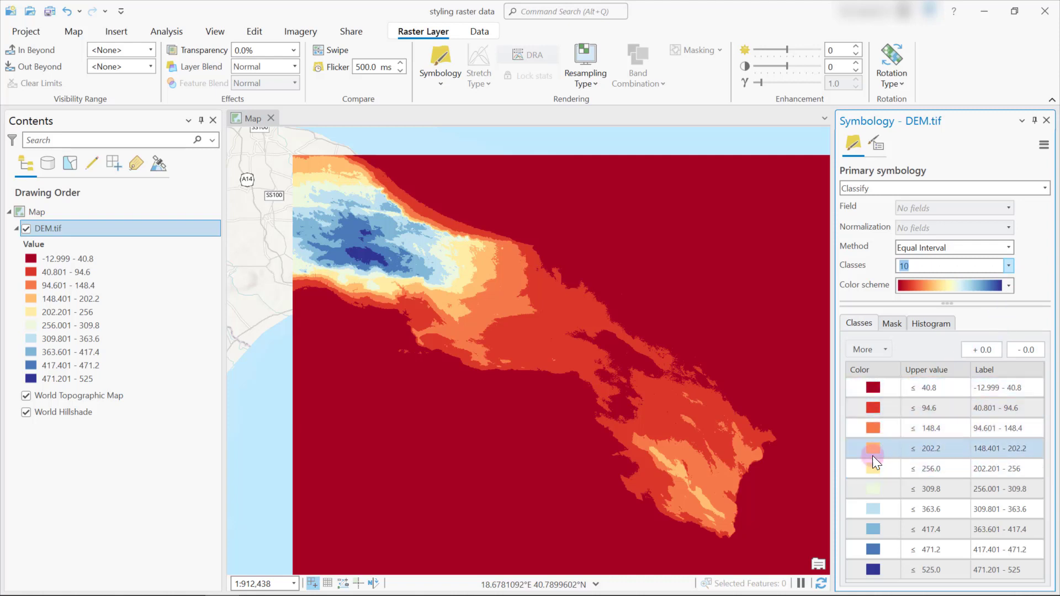
left_click(949, 388)
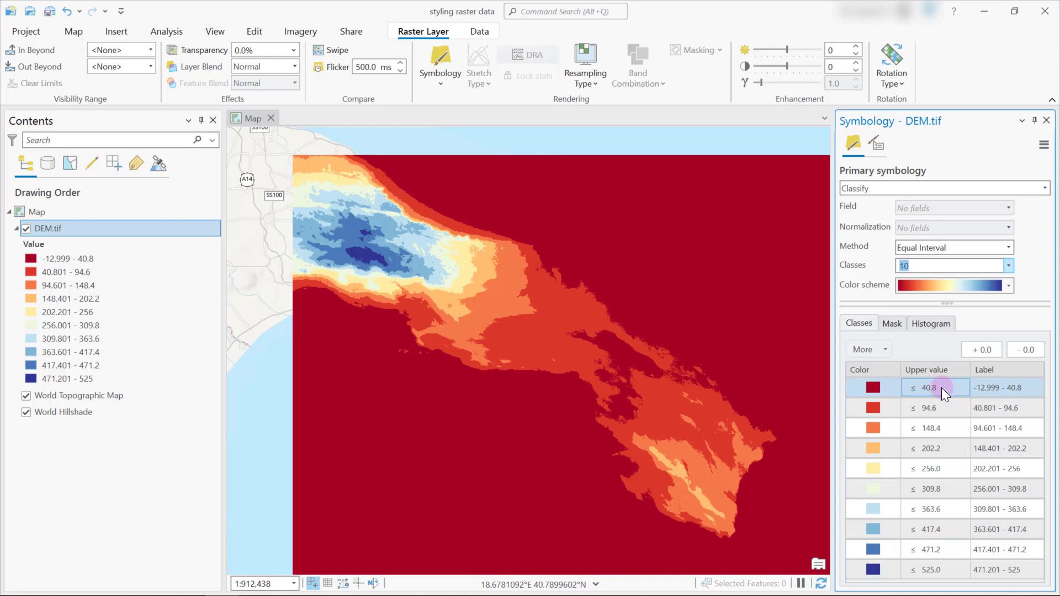
left_click(936, 404)
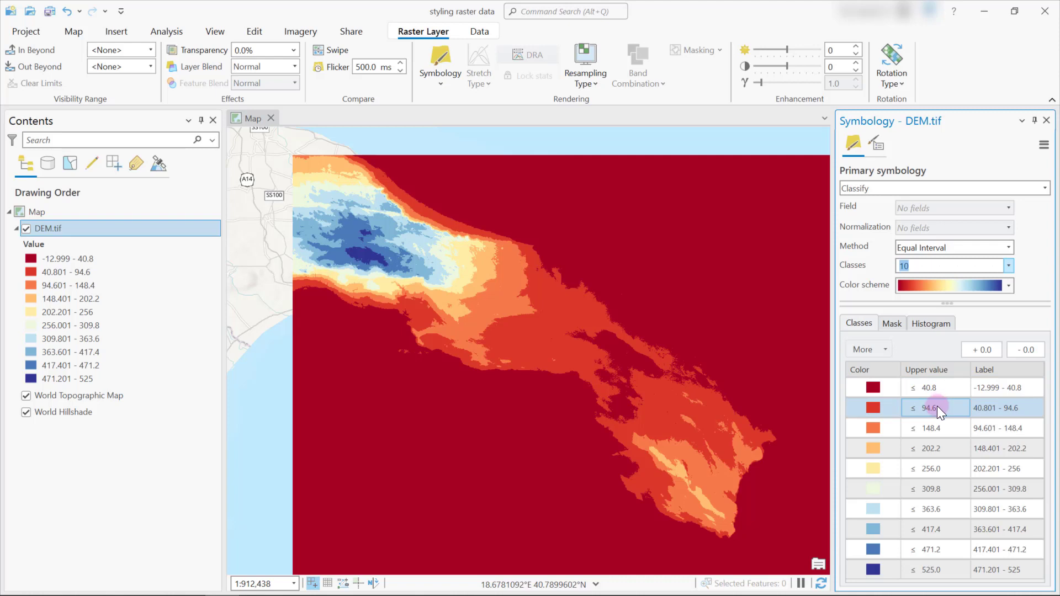
left_click(938, 425)
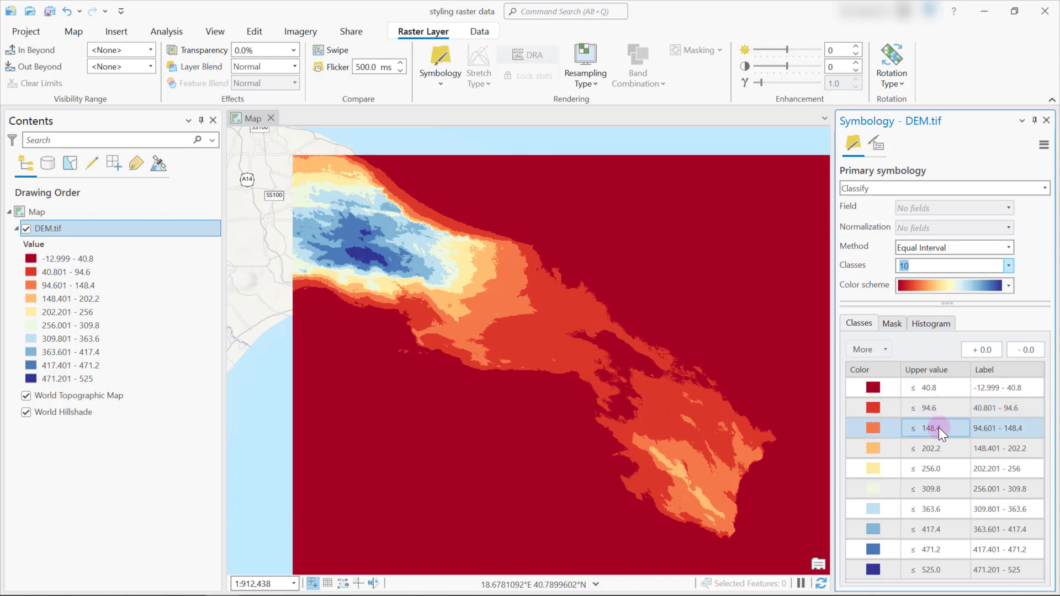
left_click(930, 324)
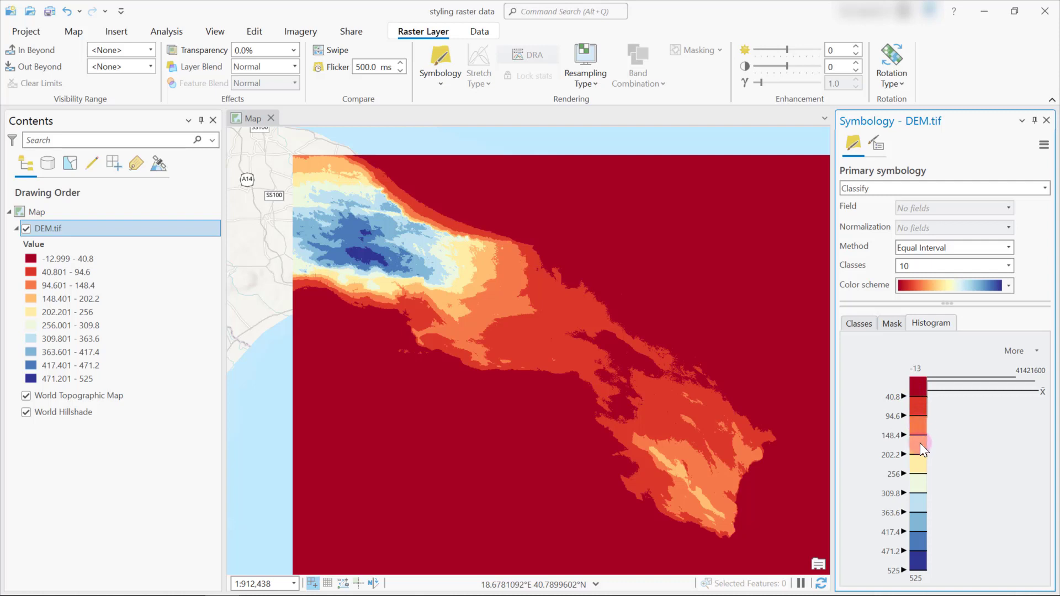
Set the classification method of the DEM.tif layer to Geometric Interval and compare its class breaks with the histogram.
left_click(1010, 248)
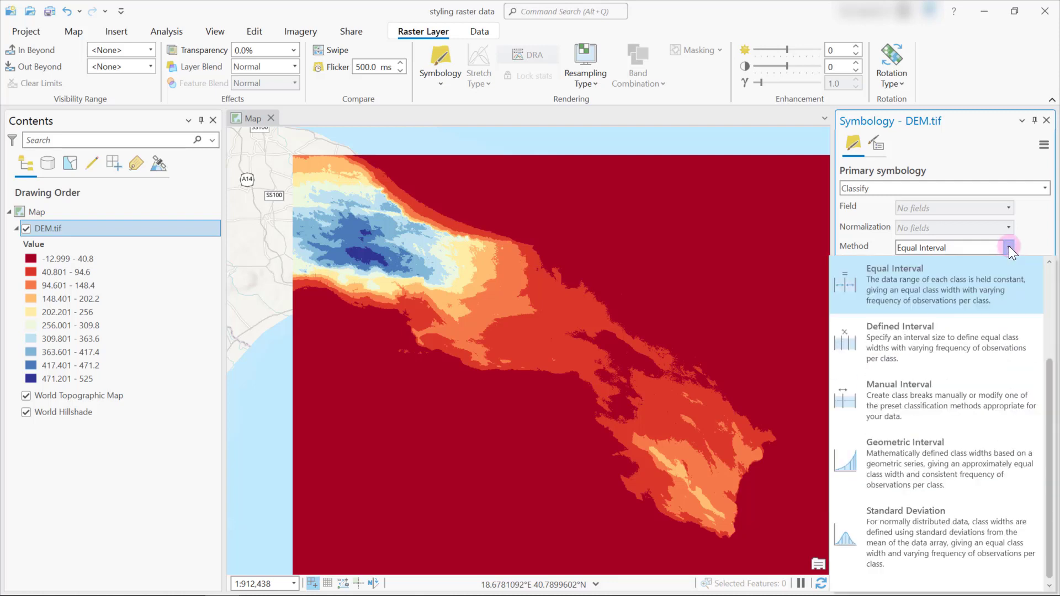
left_click(927, 459)
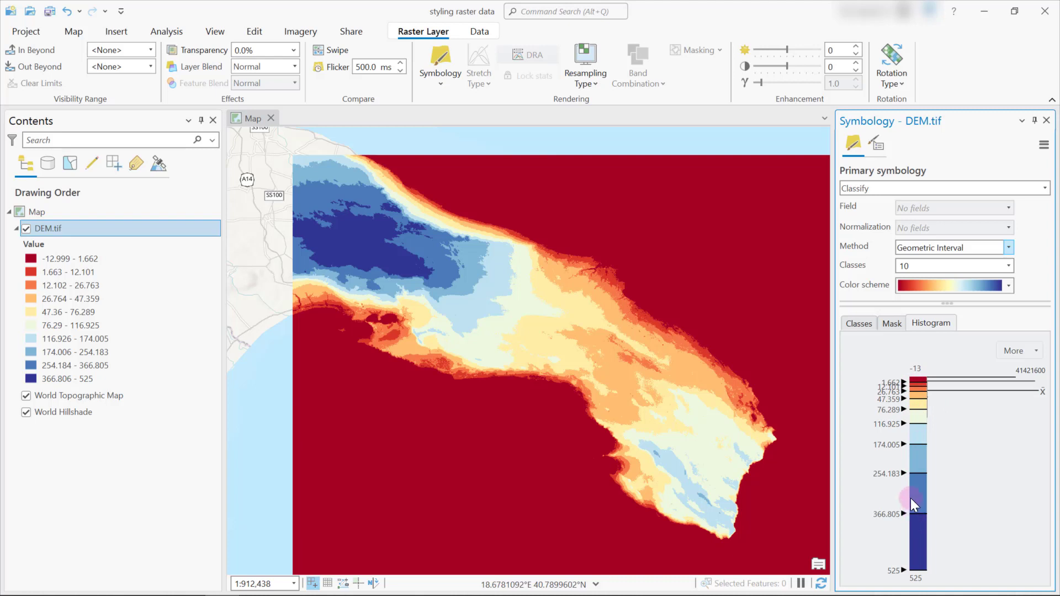
left_click(860, 323)
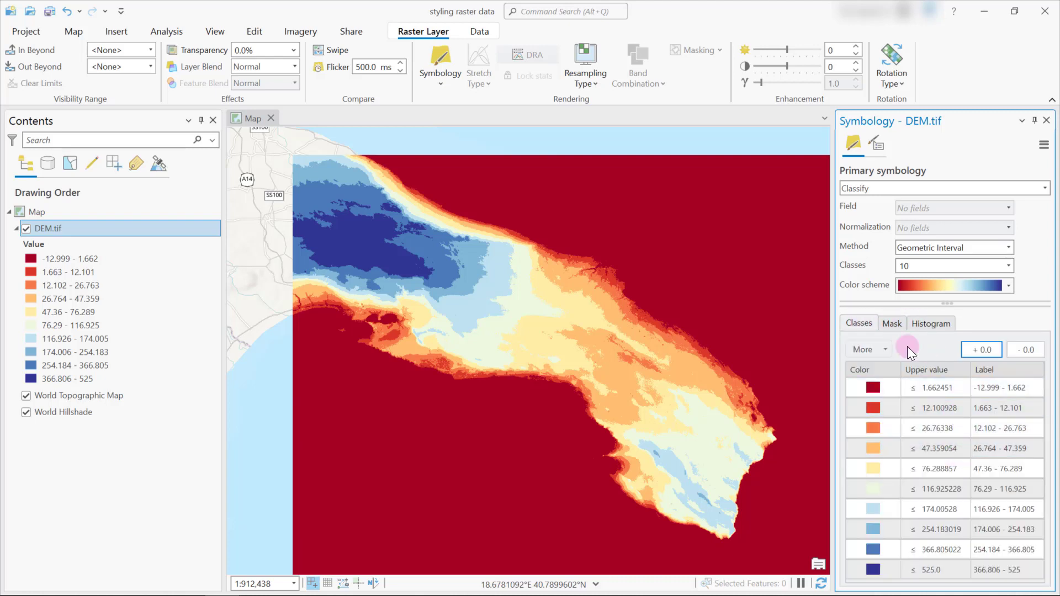
left_click(927, 325)
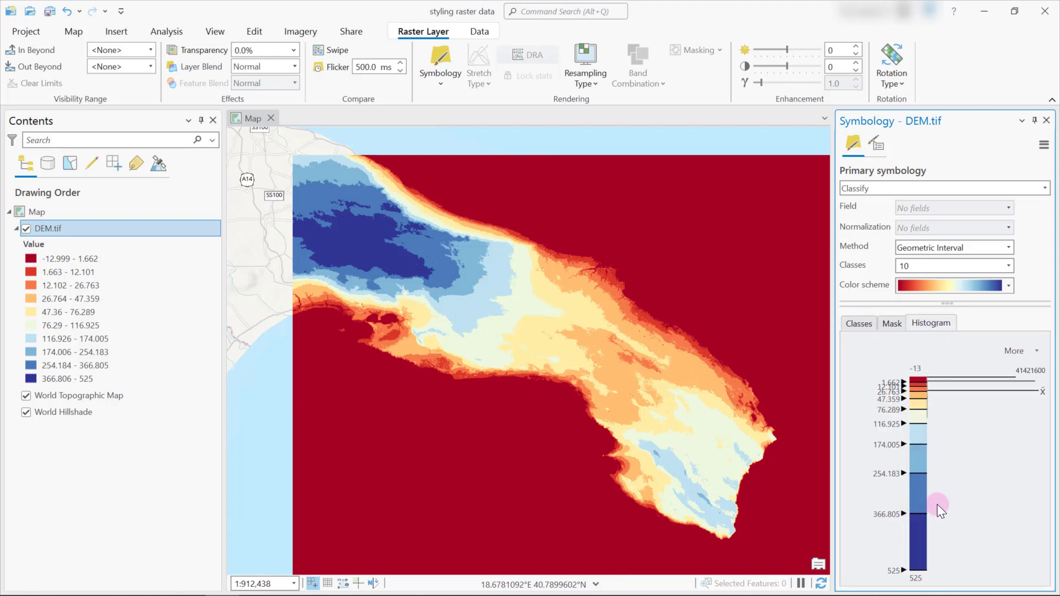
left_click(857, 325)
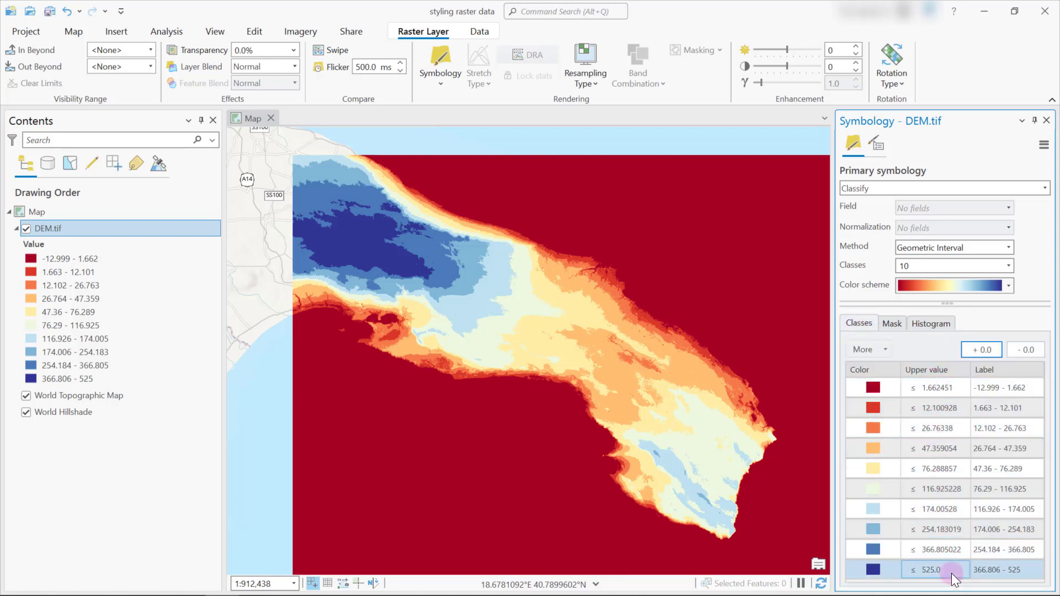
Change the label of the lowest DEM.tif class to "-13- 1.662" and check it against the legend and the class's upper value.
left_click(987, 387)
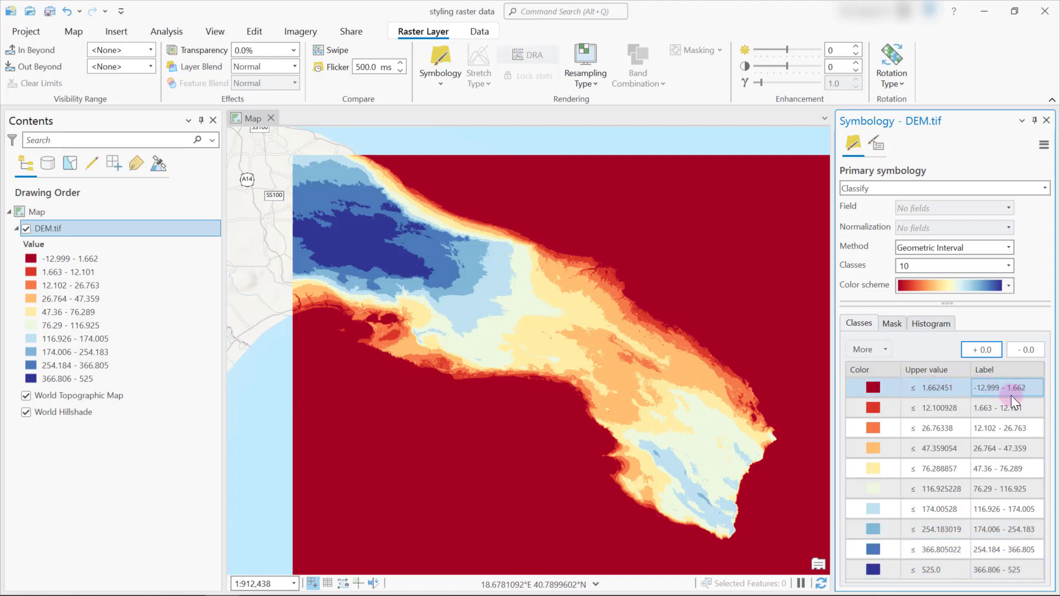
left_click(79, 315)
double_click(1008, 388)
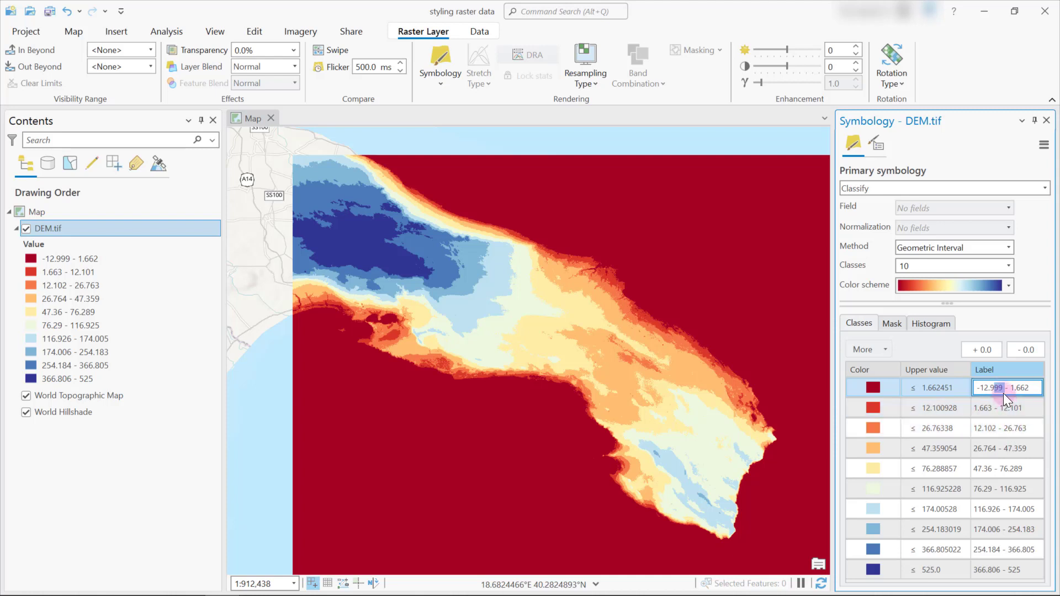
left_click_drag(1002, 387, 980, 389)
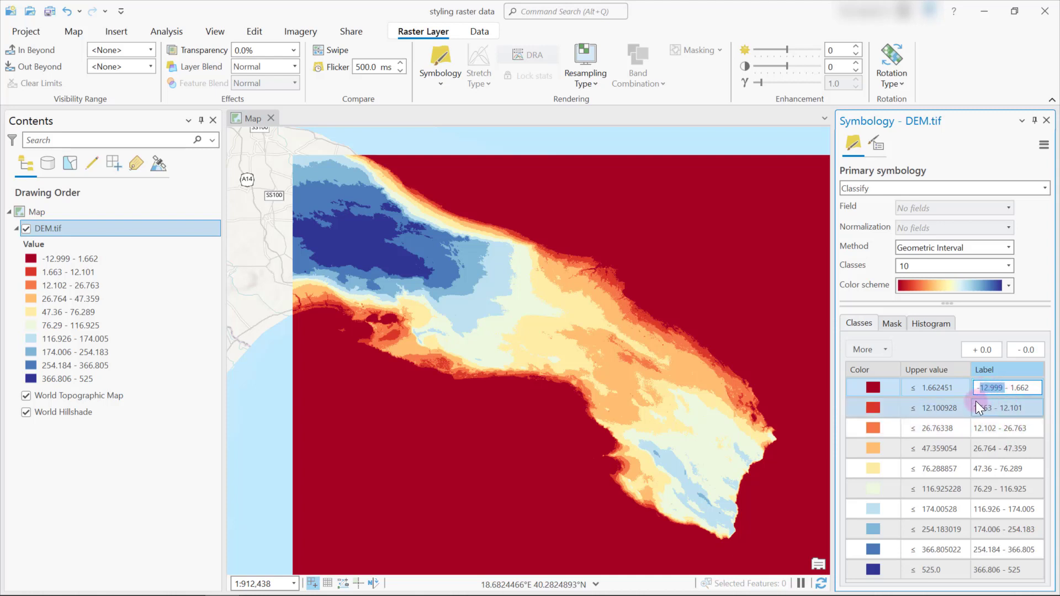
type("13")
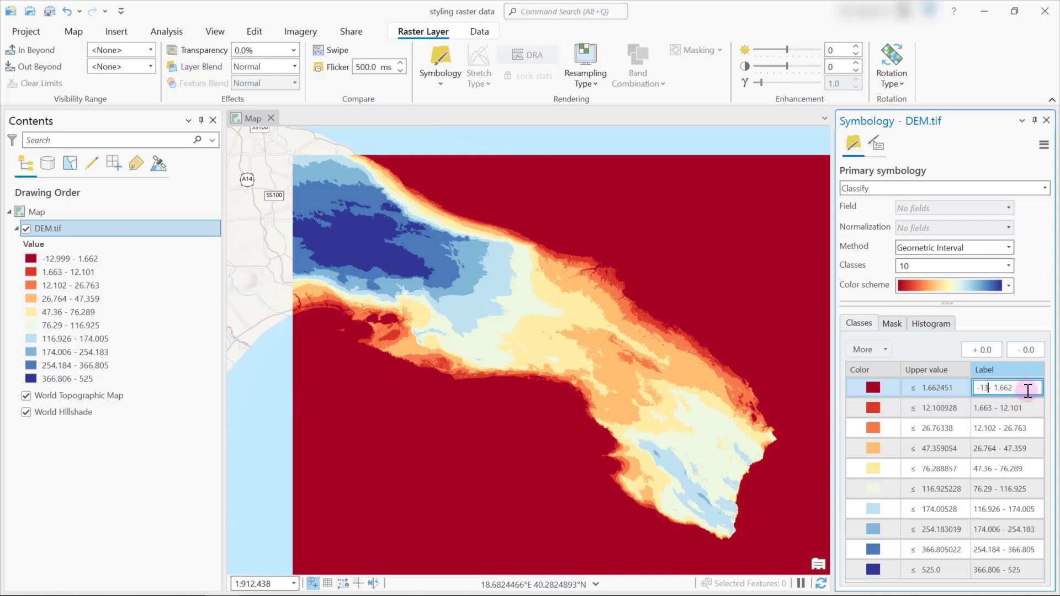
key("Return")
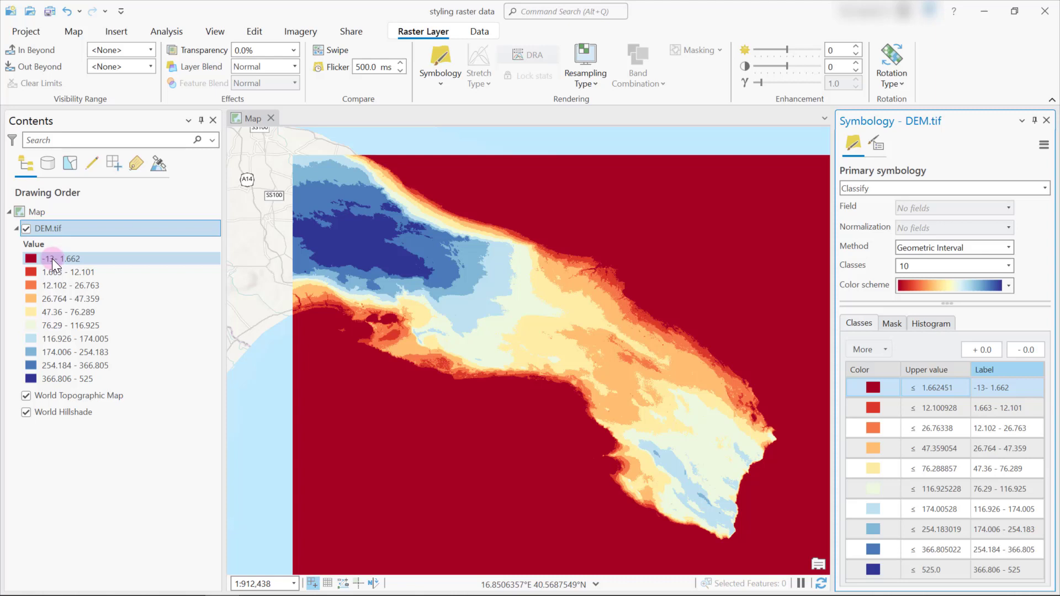
left_click(930, 388)
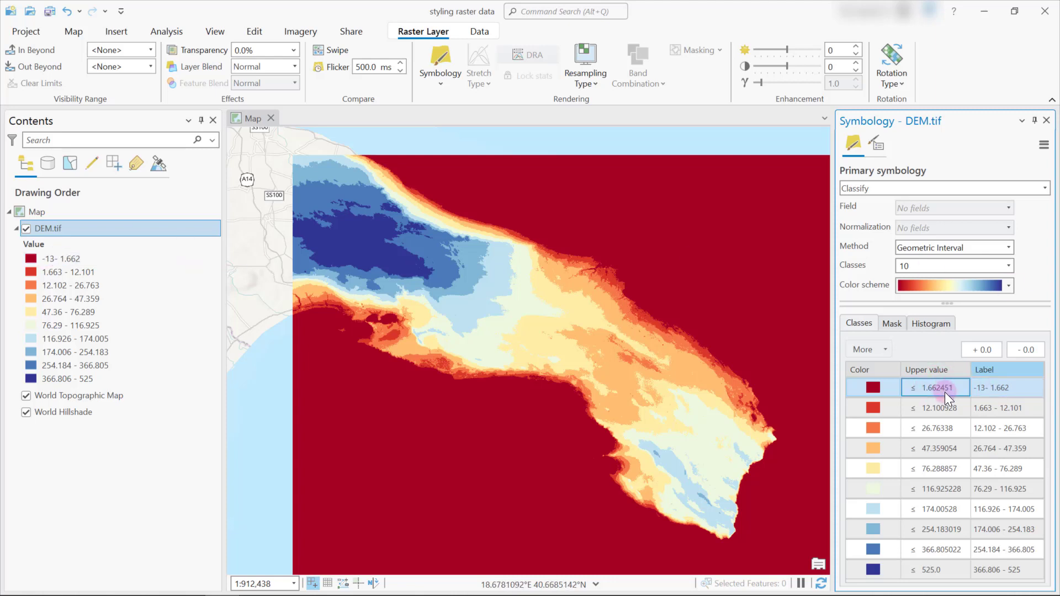
left_click(1015, 386)
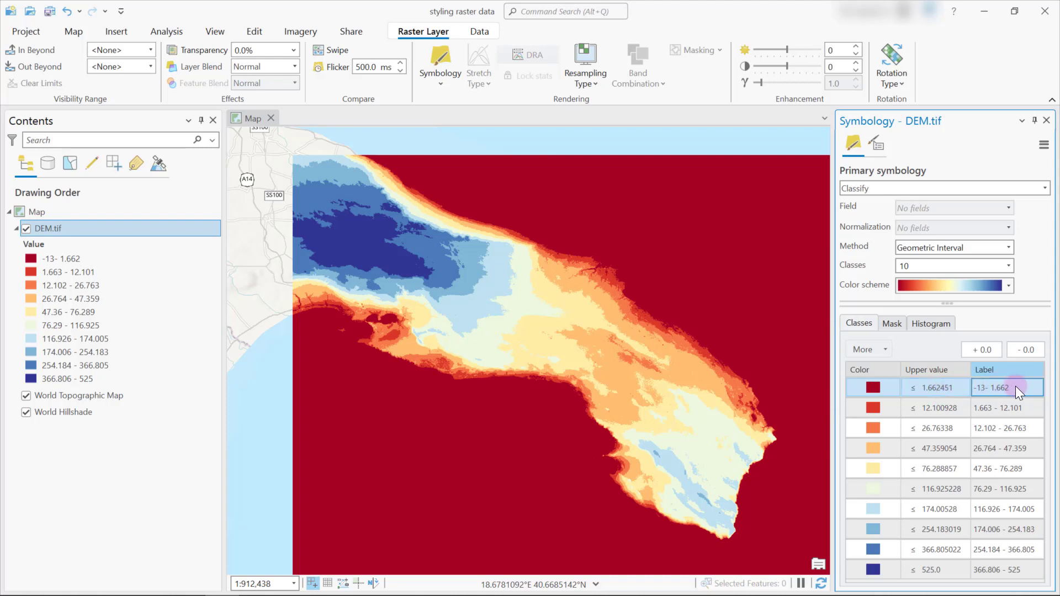
Symbolize the DEM.tif layer by Unique Values, computing the unique values, and inspect the colored raster on the map.
left_click(1044, 188)
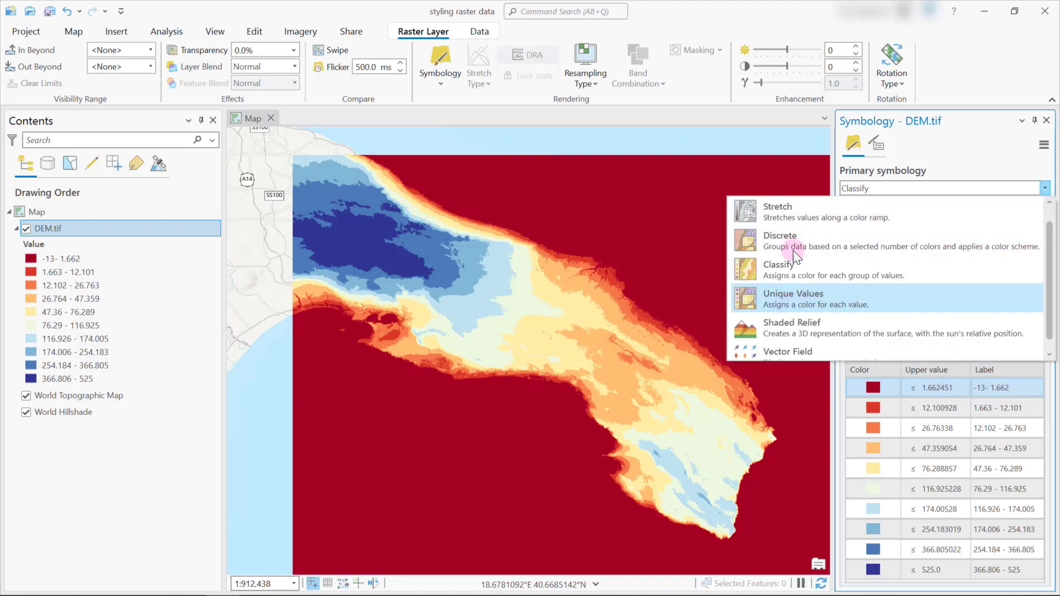
left_click(799, 300)
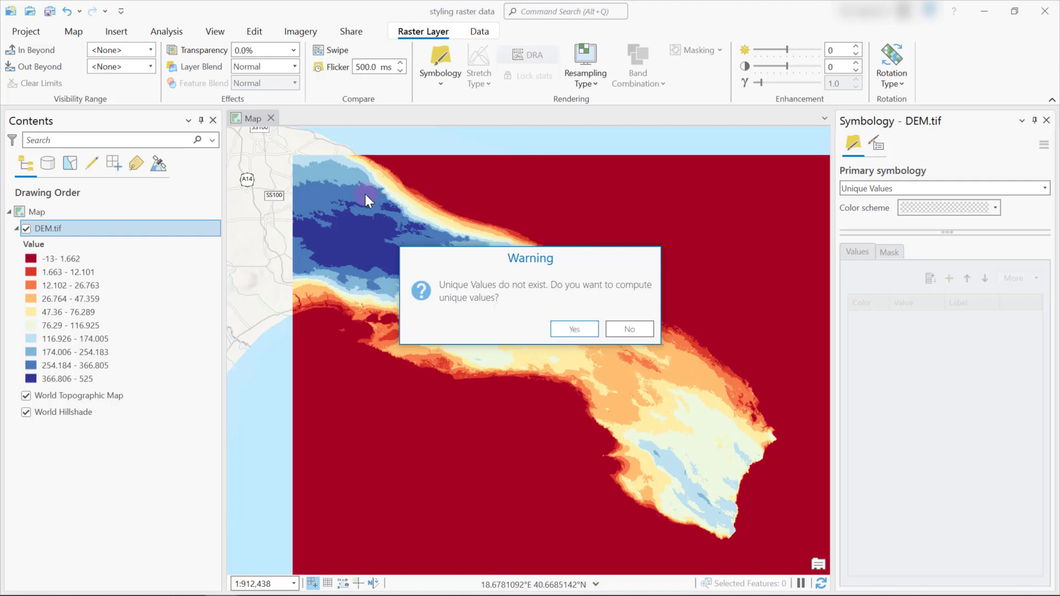
left_click(578, 326)
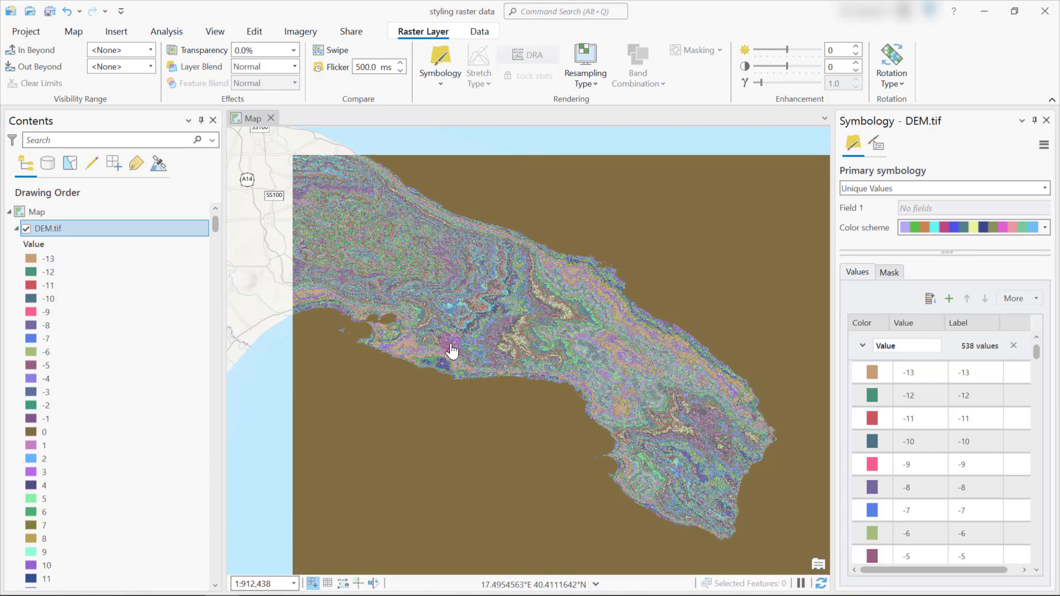
scroll(461, 343, "up", 5)
scroll(553, 408, "down", 3)
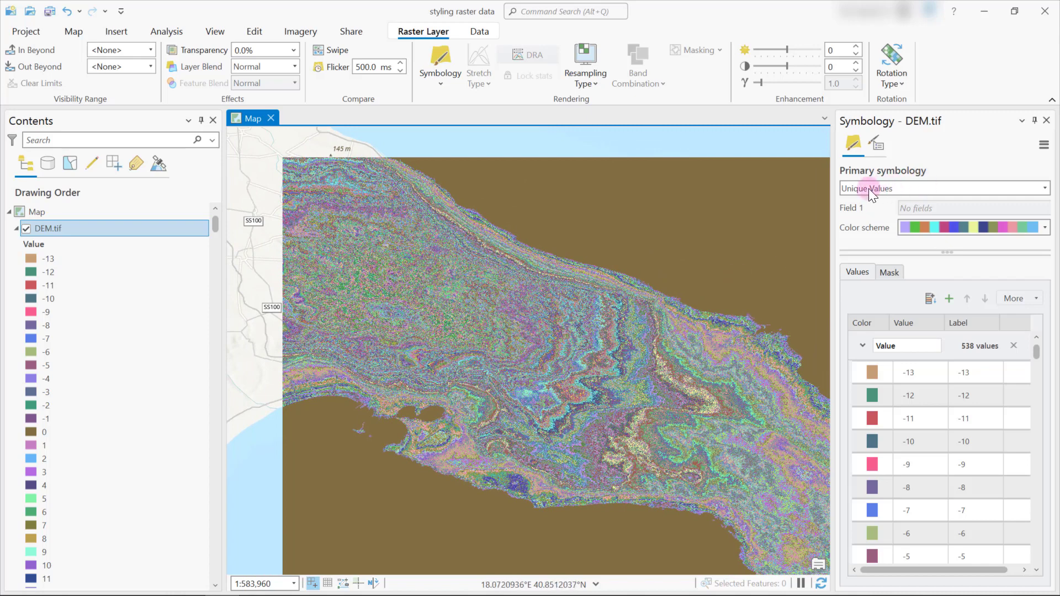
left_click_drag(614, 358, 543, 299)
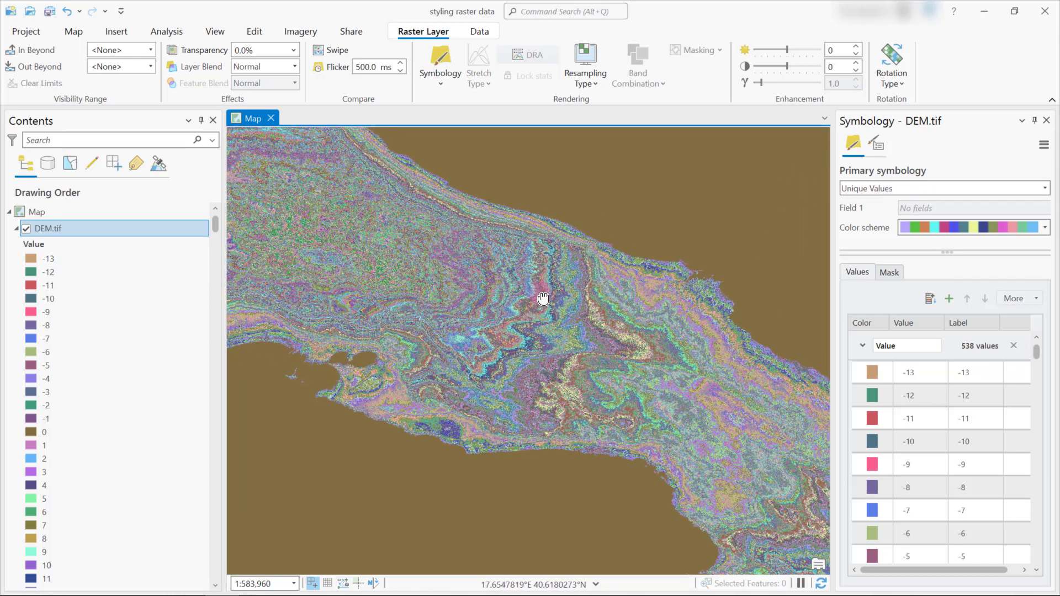
scroll(589, 322, "down", 2)
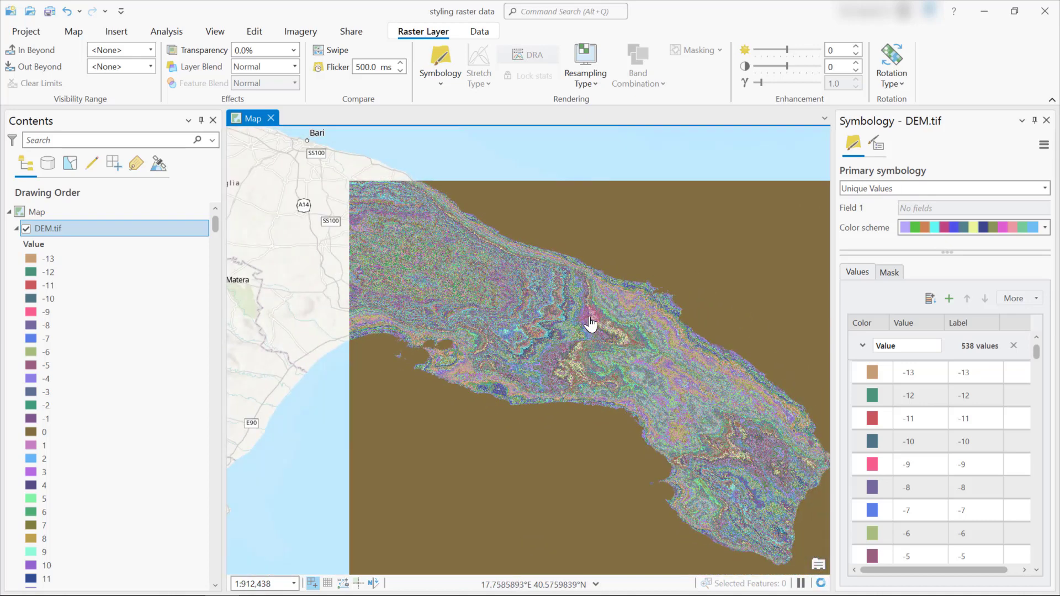
left_click_drag(589, 324, 546, 297)
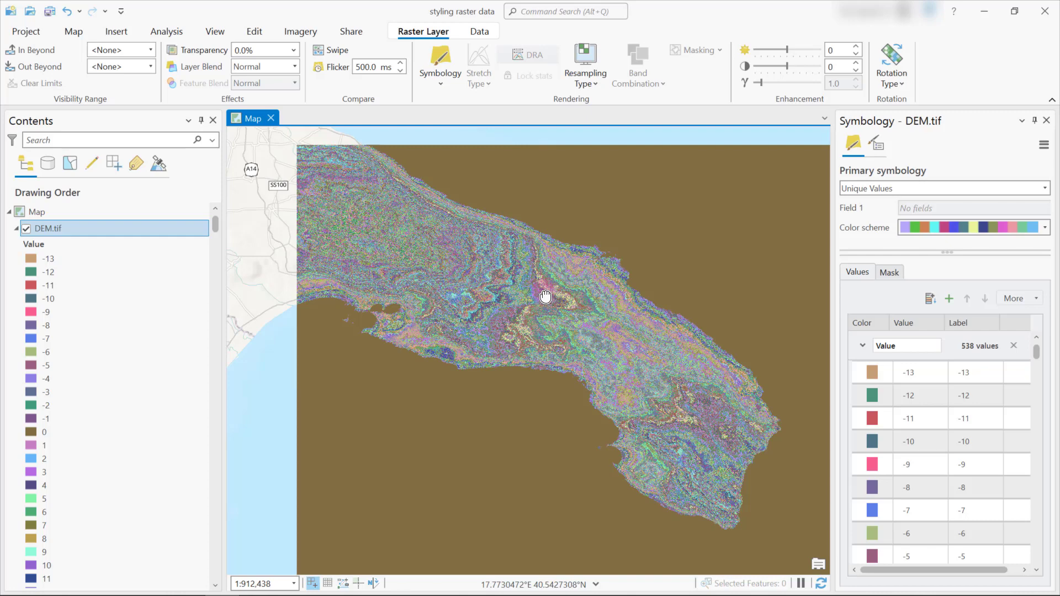
Switch the primary symbology of the DEM.tif layer to Shaded Relief and inspect the northwestern highlands on the map.
left_click(1006, 194)
left_click(1026, 189)
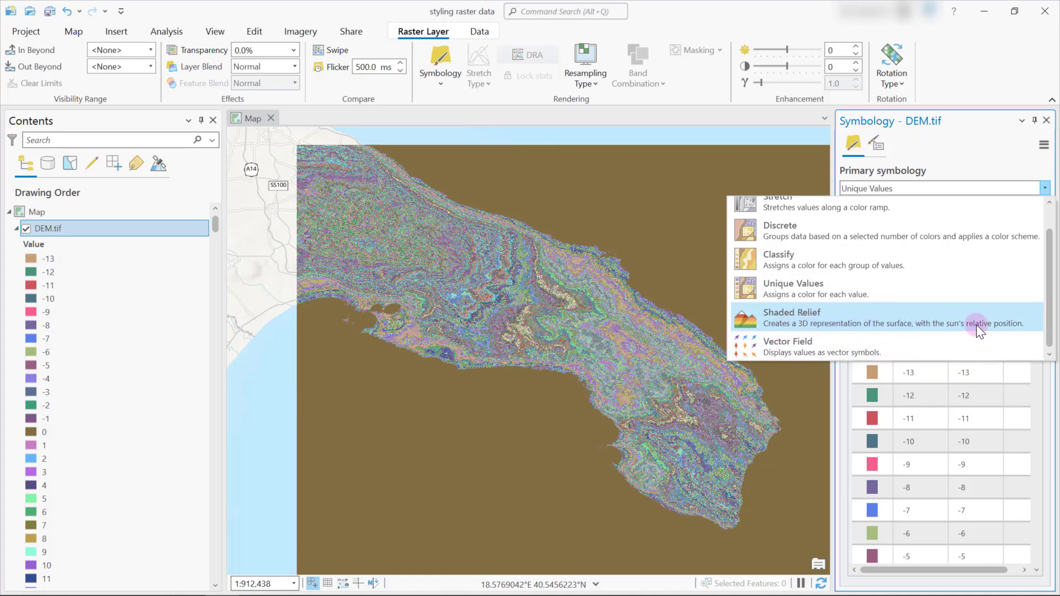
left_click(784, 318)
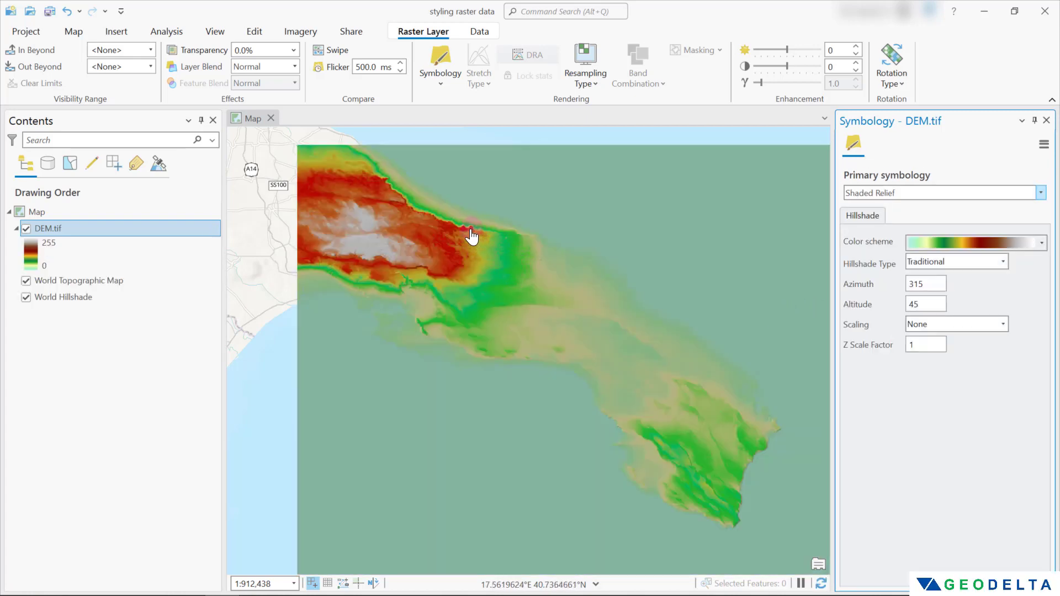
left_click_drag(445, 232, 485, 287)
scroll(486, 286, "up", 3)
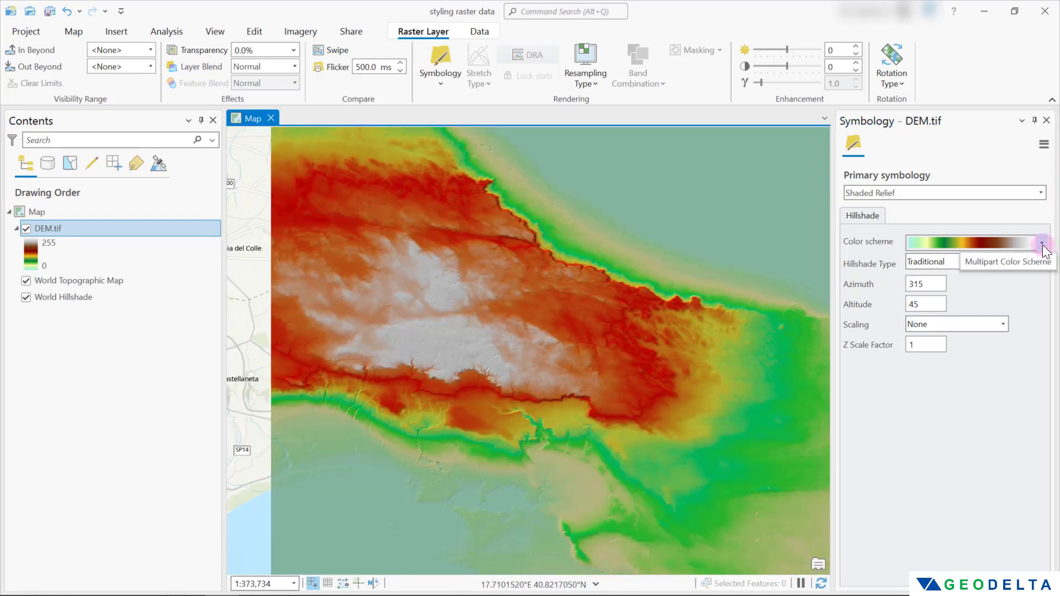
left_click_drag(606, 325, 618, 334)
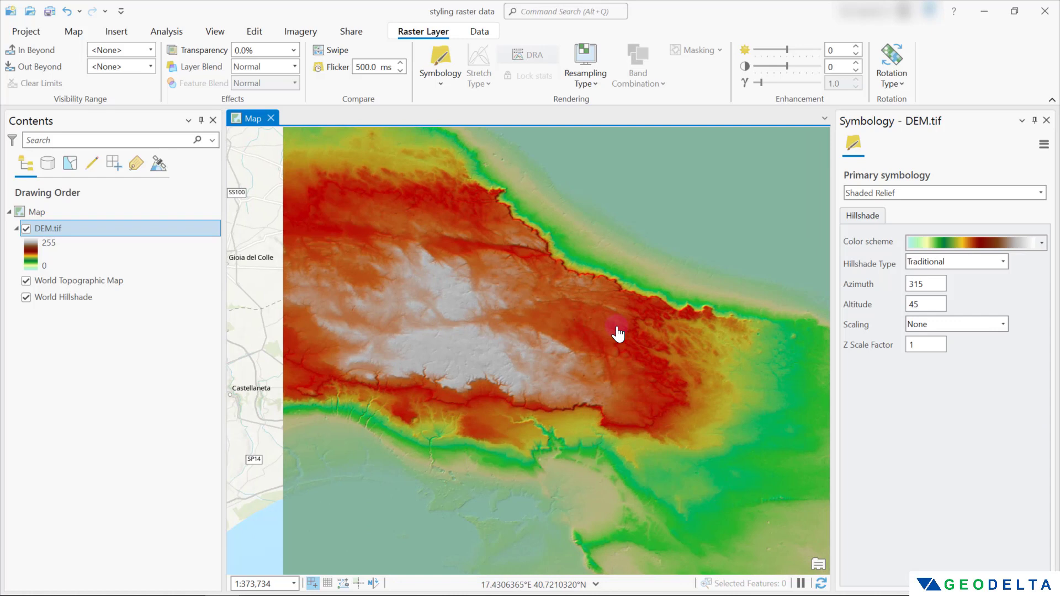
Set the hillshade type of the shaded relief to Multidirectional and its scaling to Adjusted.
left_click(1004, 262)
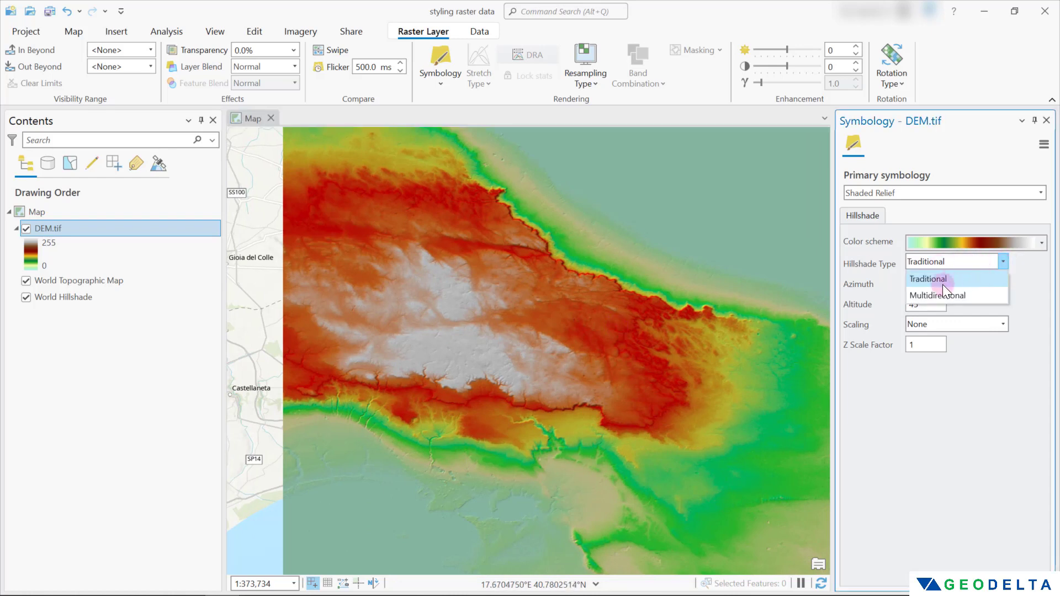
left_click(941, 294)
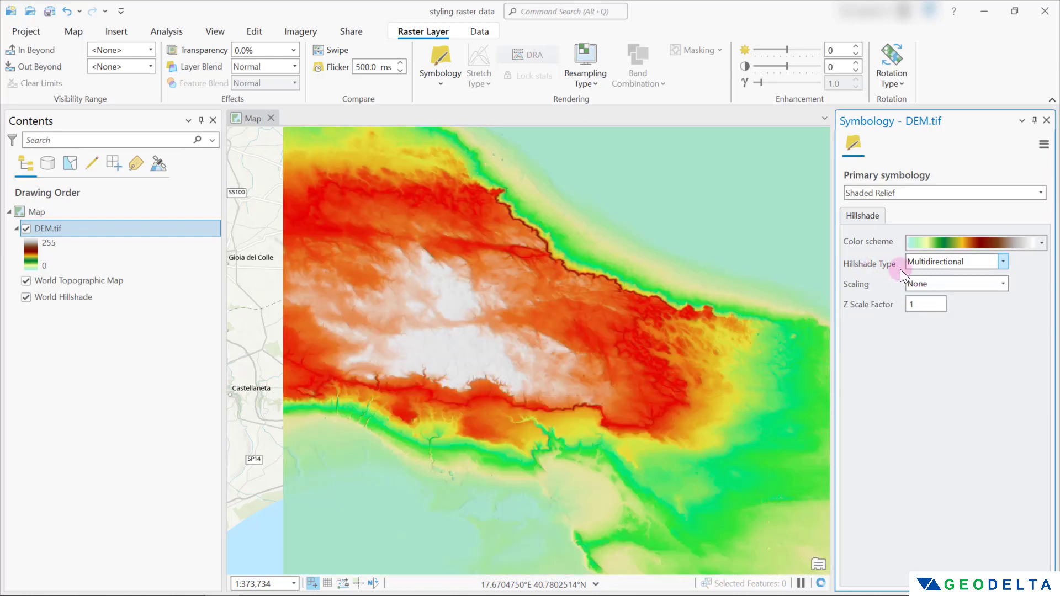
left_click(999, 285)
left_click(918, 318)
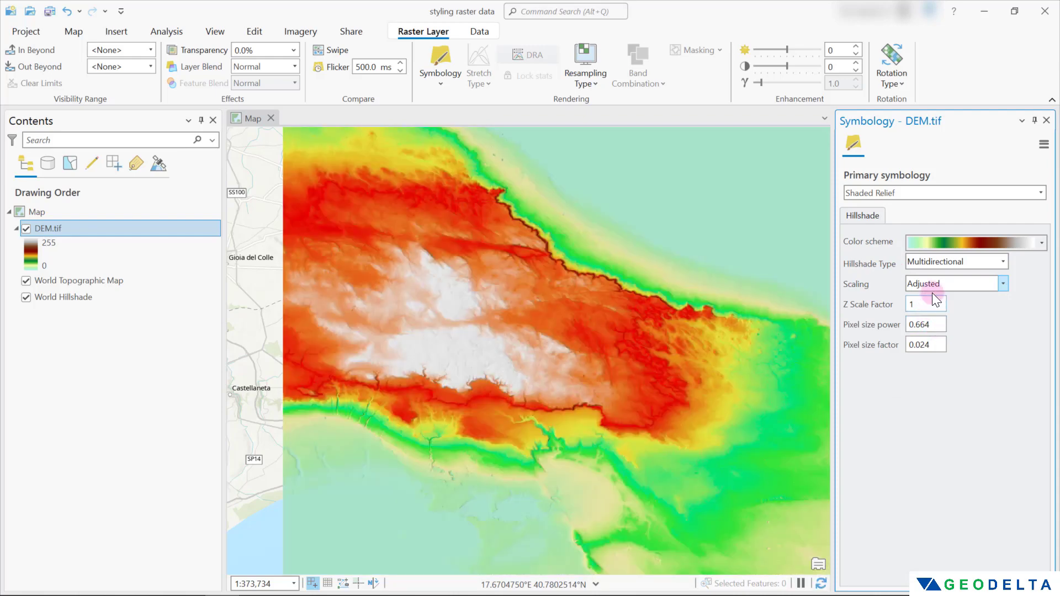
Set the Z Scale Factor of the shaded relief to 10 and inspect the terrain on the map.
double_click(924, 303)
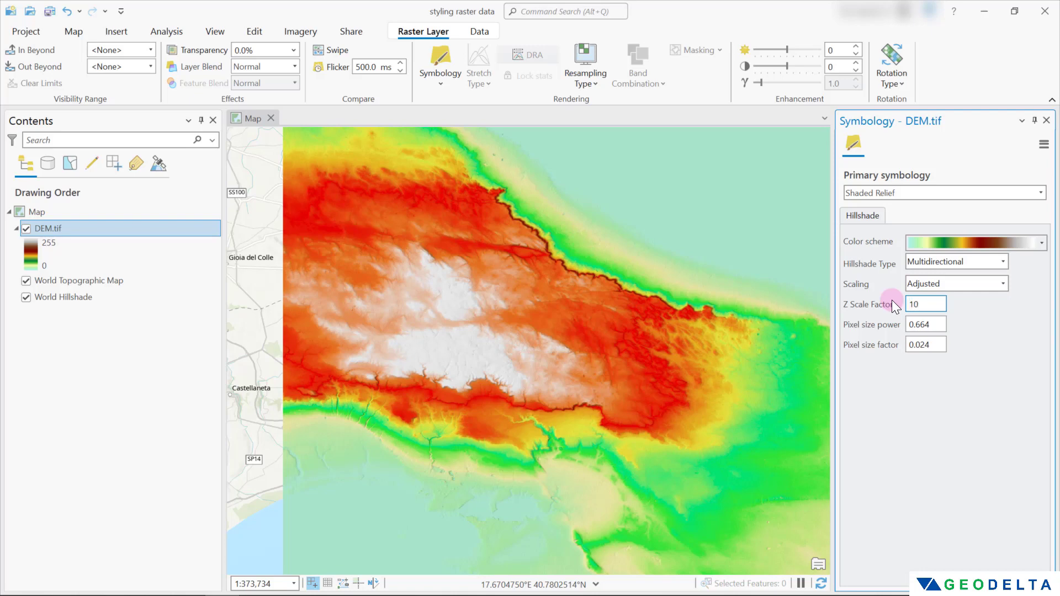
key("Tab")
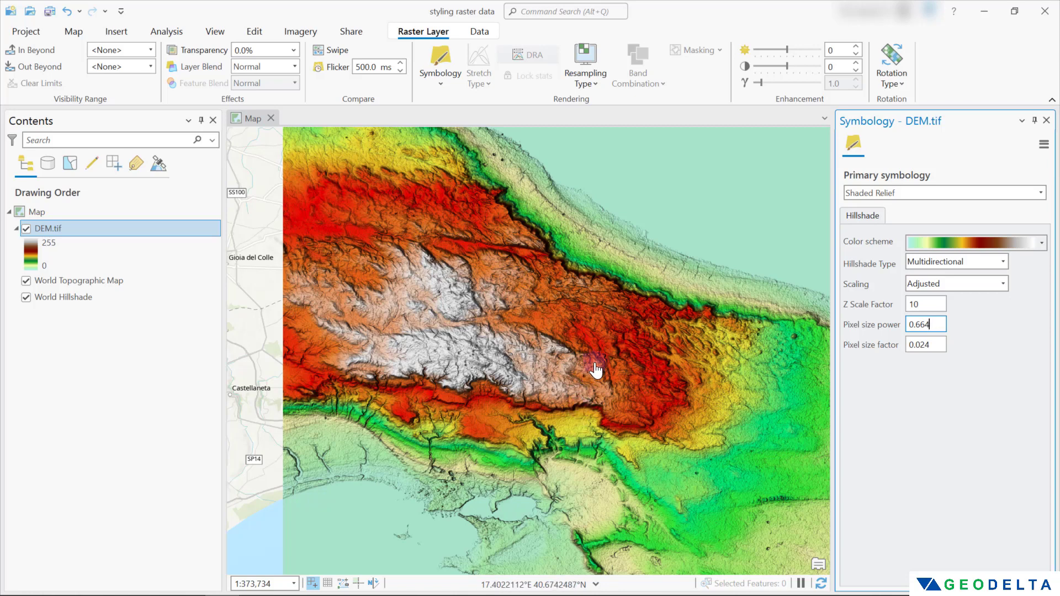
left_click(937, 307)
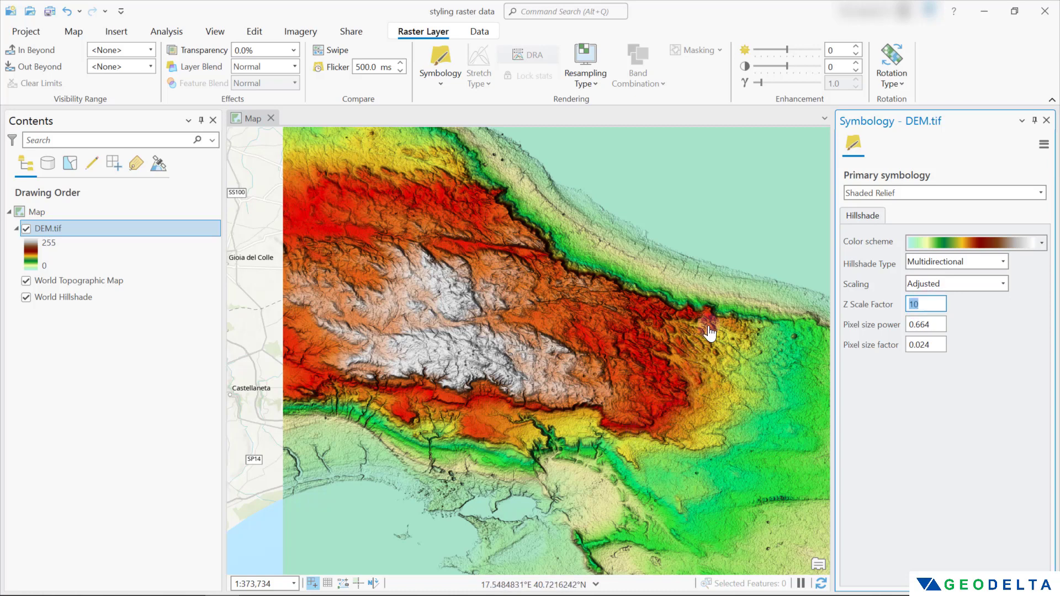
left_click(398, 348)
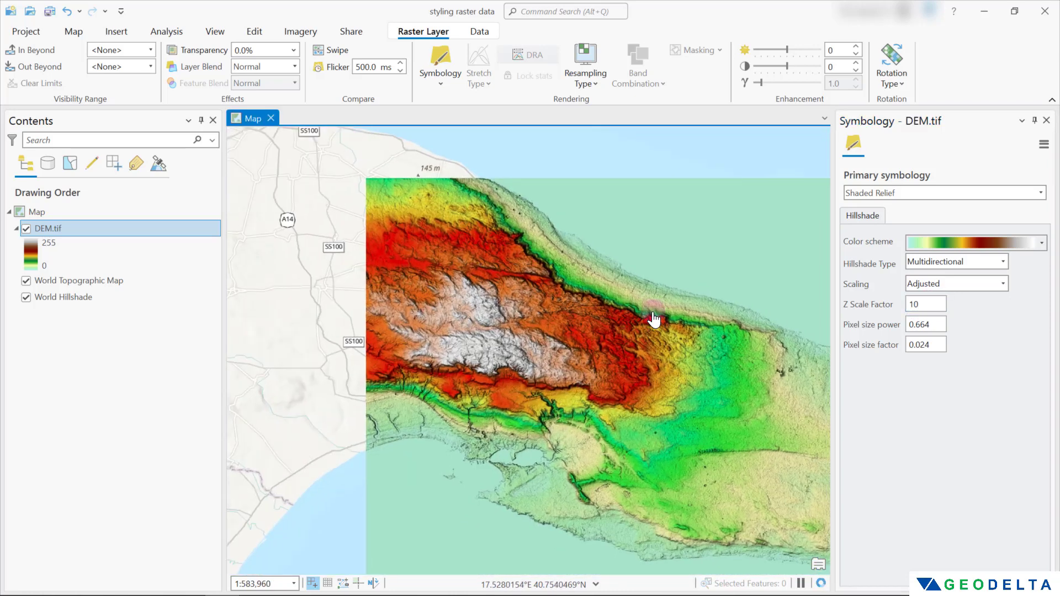
left_click_drag(668, 316, 626, 311)
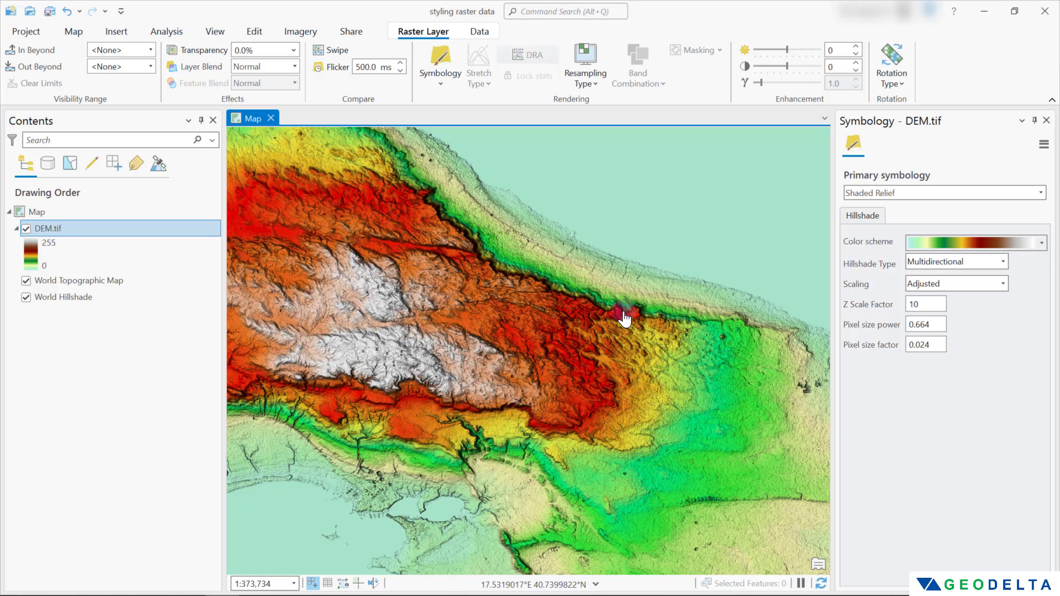
scroll(624, 320, "down", 2)
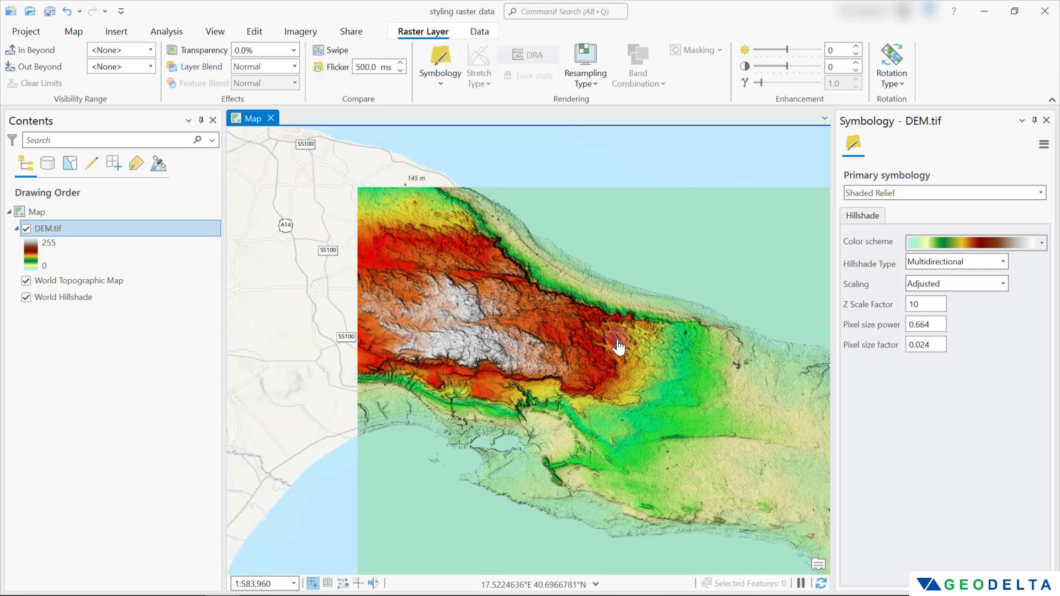
scroll(618, 346, "up", 2)
left_click_drag(618, 347, 602, 347)
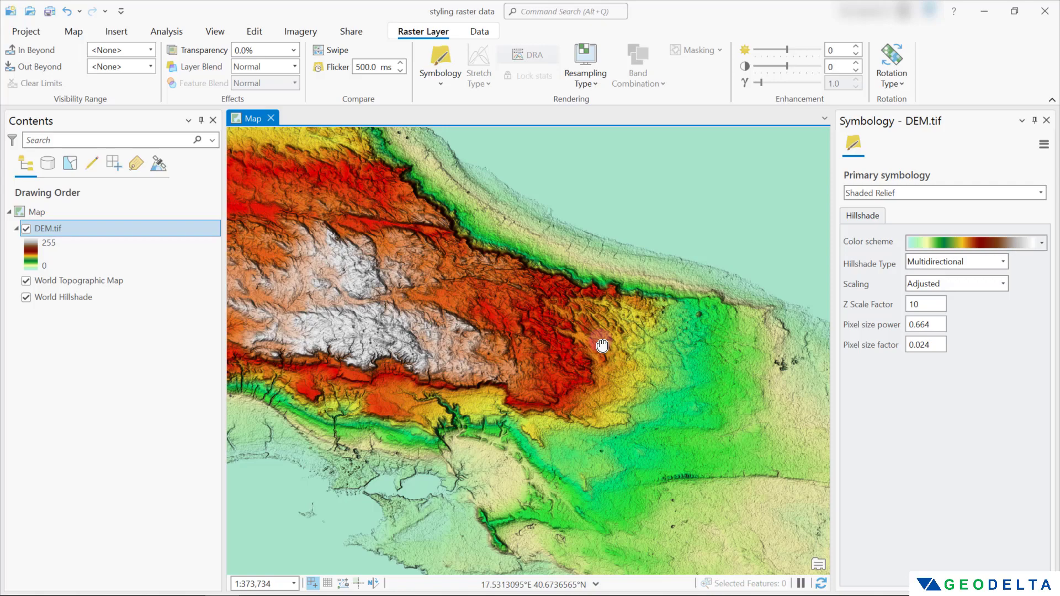
left_click_drag(602, 345, 592, 334)
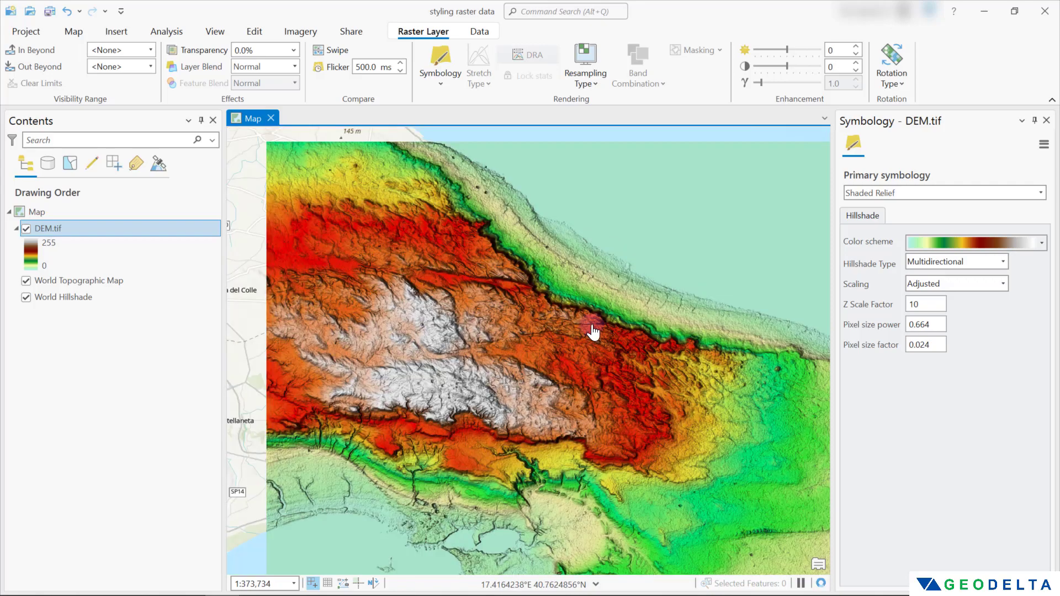